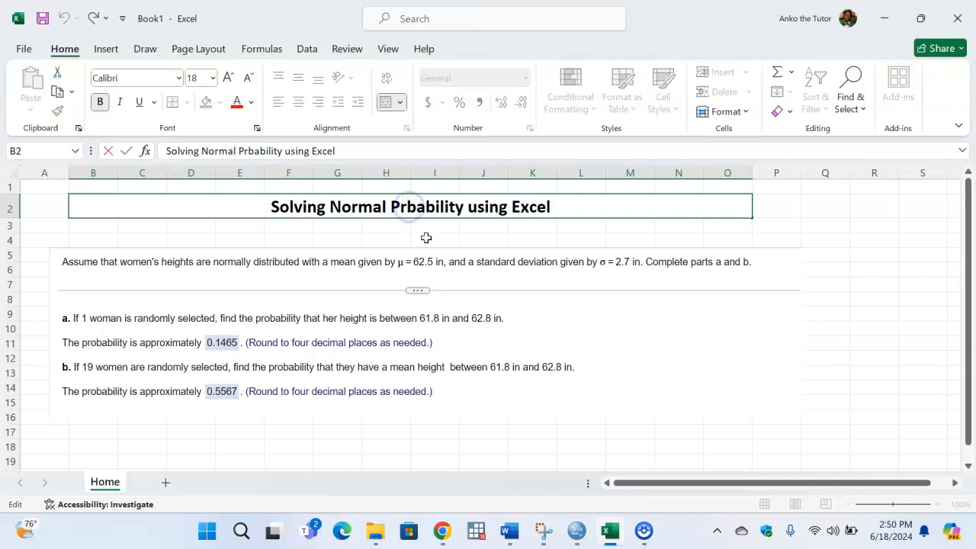
- Correct the misspelled word in the sheet title to read "Solving Normal Probability using Excel"
{"action": "type", "text": "o"}
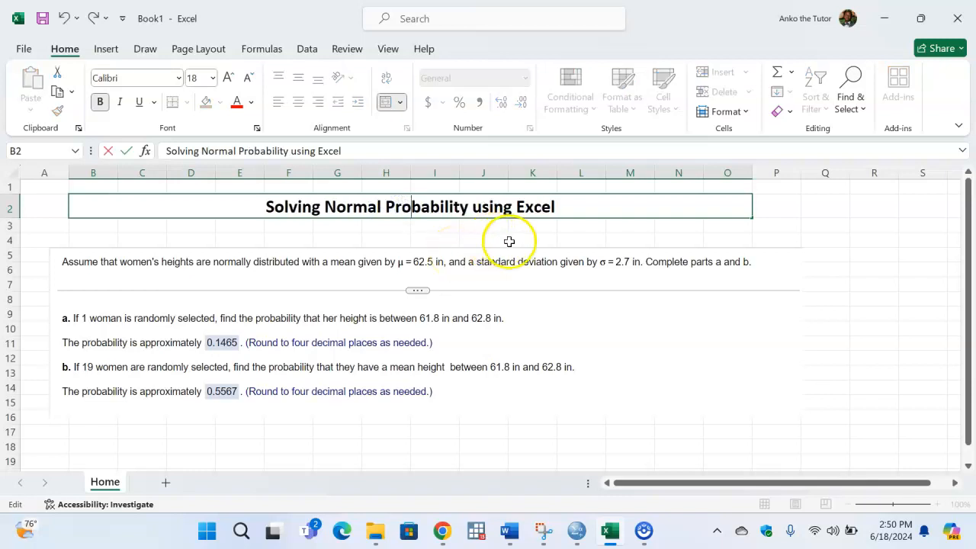
{"action": "left_click", "coordinate": [577, 310]}
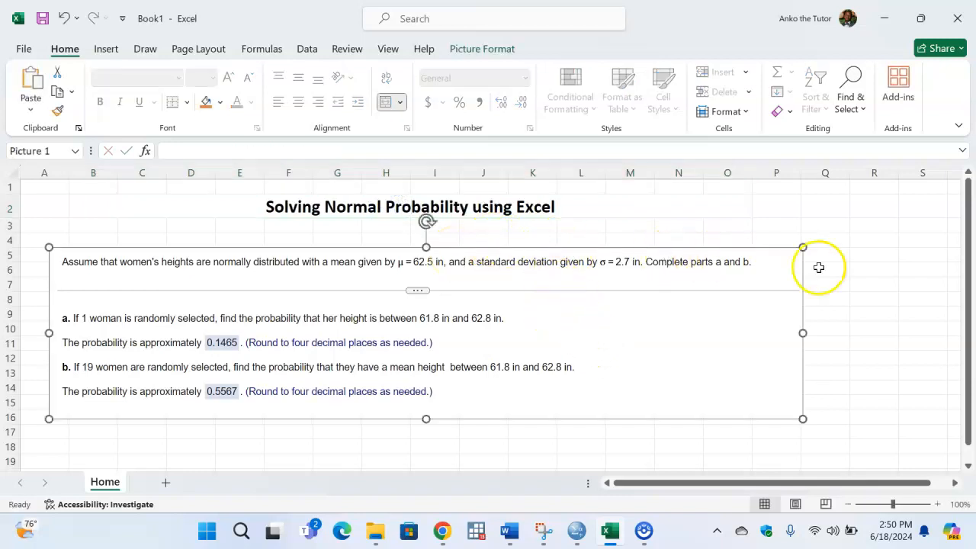
- Move the problem statement picture slightly up and to the right, just beneath the title
{"action": "left_click", "coordinate": [859, 261]}
{"action": "left_click", "coordinate": [577, 304]}
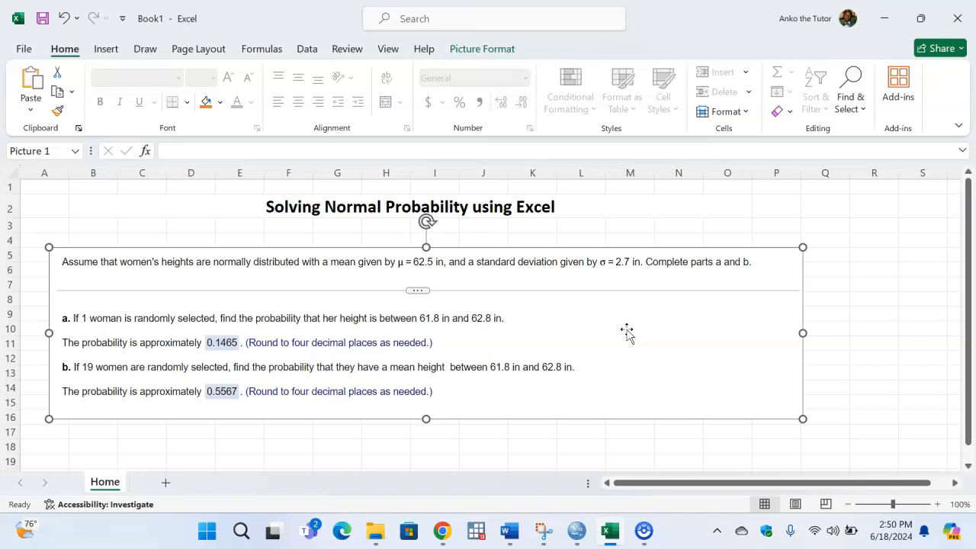
{"action": "left_click_drag", "start_coordinate": [519, 276], "coordinate": [539, 259]}
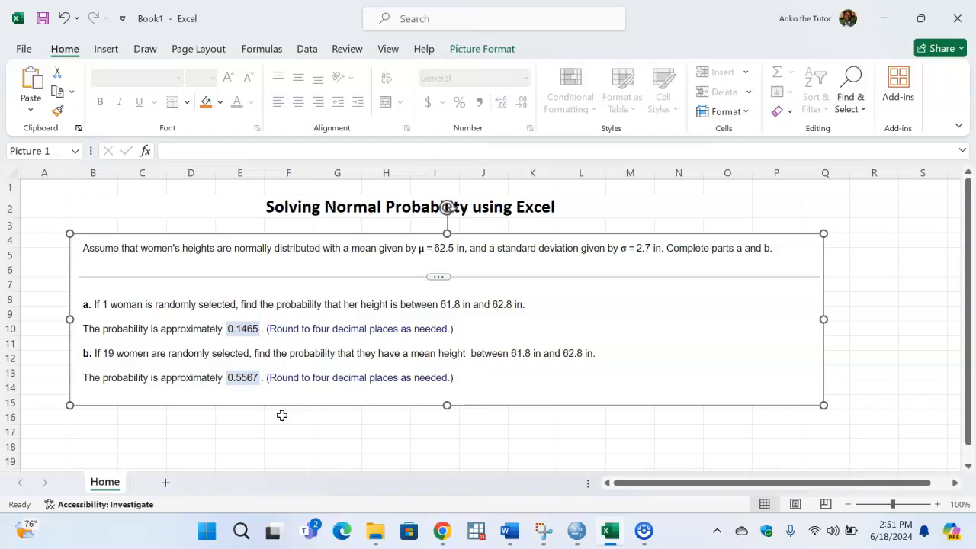
- Add a new worksheet and enter the labels "mean" in C4 and "std" in C5
{"action": "left_click", "coordinate": [165, 483]}
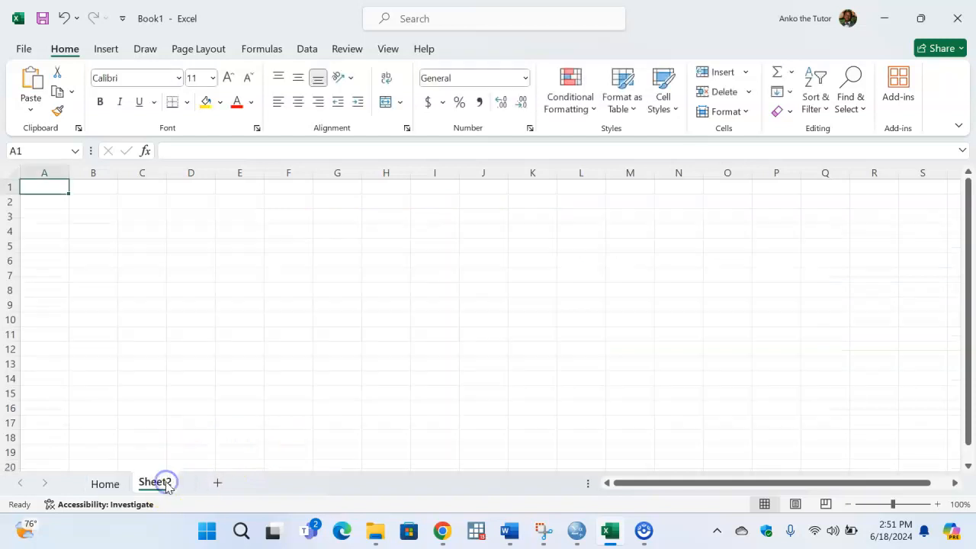
{"action": "left_click", "coordinate": [140, 219]}
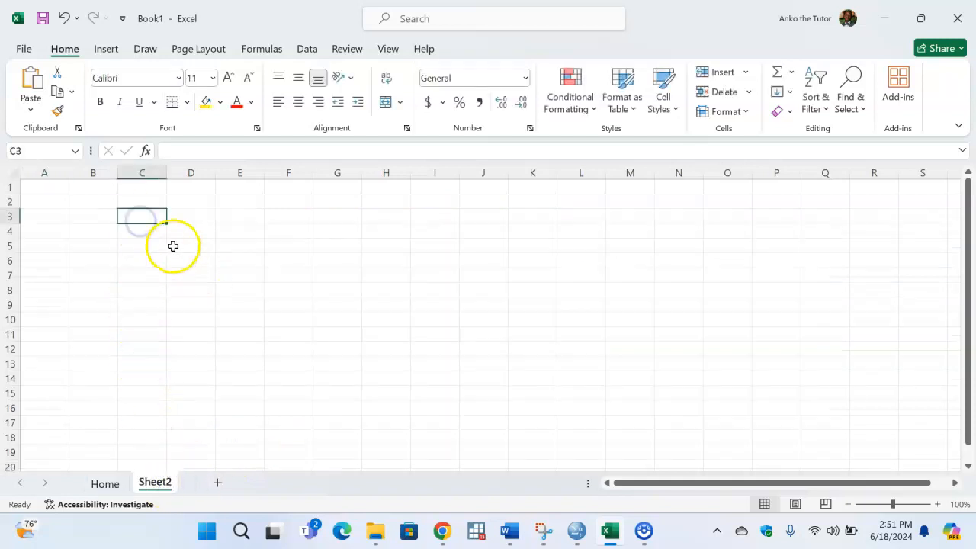
{"action": "left_click", "coordinate": [151, 232]}
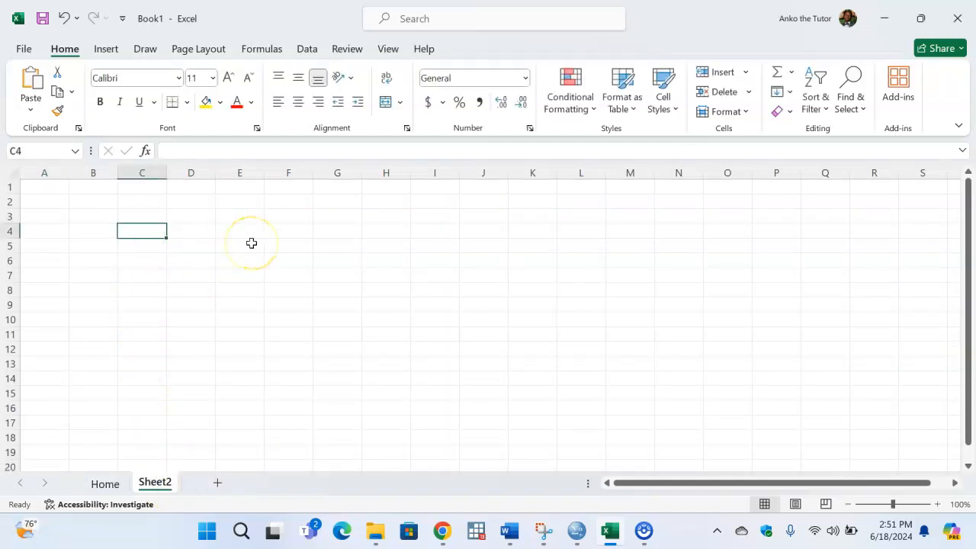
{"action": "type", "text": "mean"}
{"action": "key", "text": "Return"}
{"action": "type", "text": "std"}
{"action": "key", "text": "Return"}
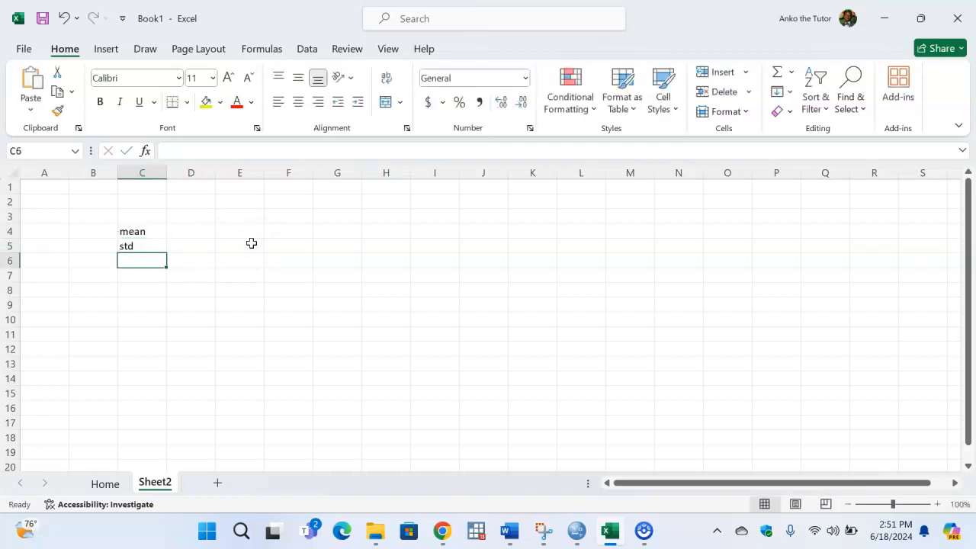
- Enter the labels "upper" in C7 and "lower limit" in C8, and widen column C to fit them
{"action": "left_click", "coordinate": [202, 231]}
{"action": "left_click", "coordinate": [150, 277]}
{"action": "type", "text": "uppe"}
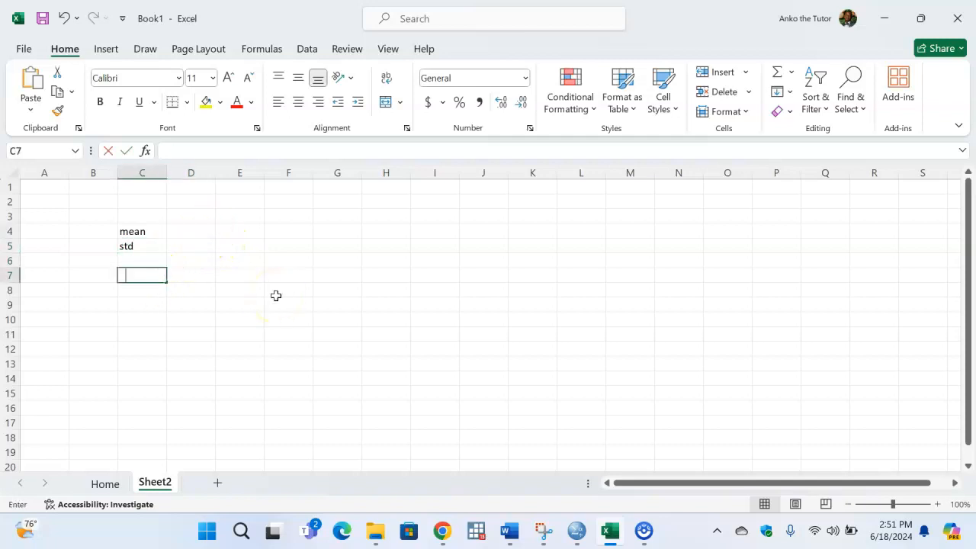
{"action": "type", "text": "r"}
{"action": "key", "text": "Return"}
{"action": "type", "text": "lower limit"}
{"action": "key", "text": "Return"}
{"action": "left_click", "coordinate": [153, 215]}
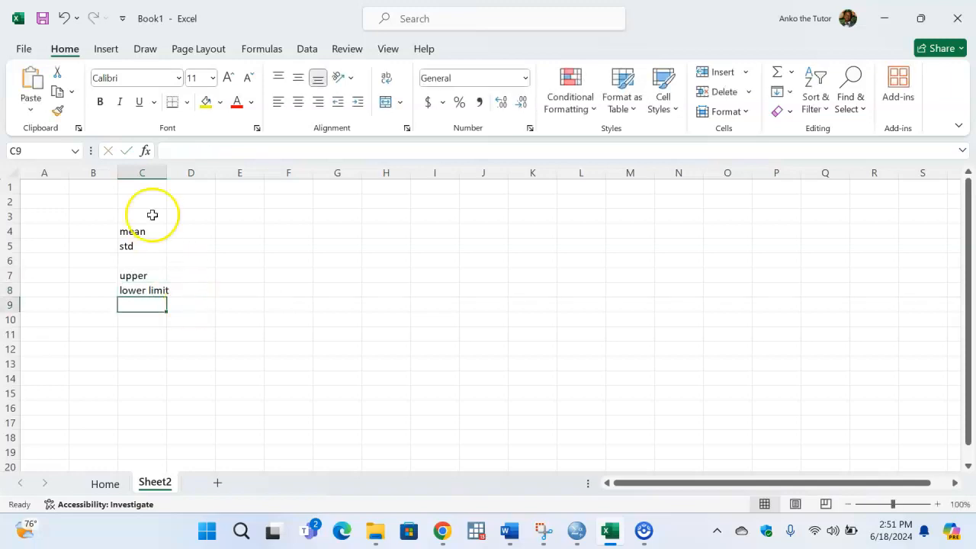
{"action": "left_click_drag", "start_coordinate": [167, 173], "coordinate": [173, 173]}
- Enter the problem's mean, 62.5, in D4 and its standard deviation, 2.7, in D5 of Sheet2
{"action": "left_click", "coordinate": [191, 233]}
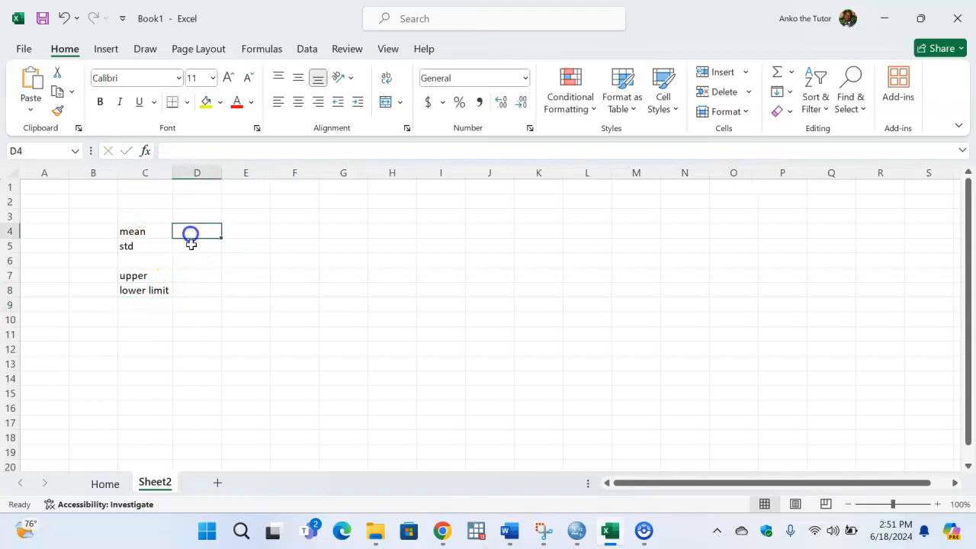
{"action": "left_click", "coordinate": [111, 482]}
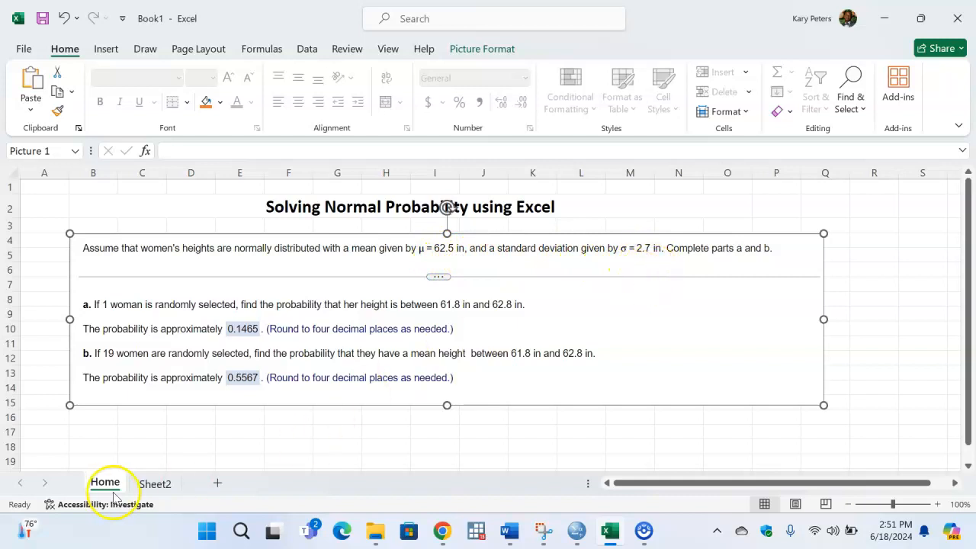
{"action": "left_click", "coordinate": [155, 483]}
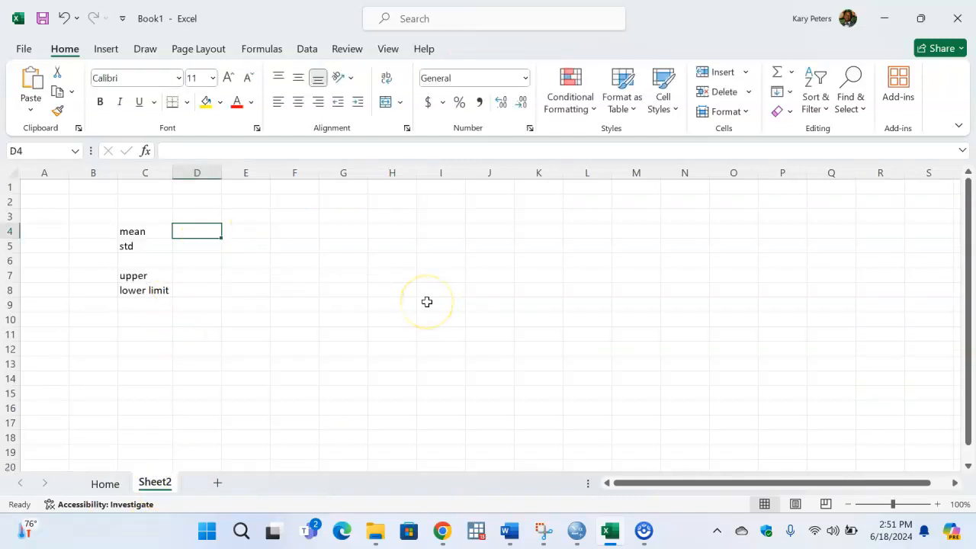
{"action": "type", "text": "62.5"}
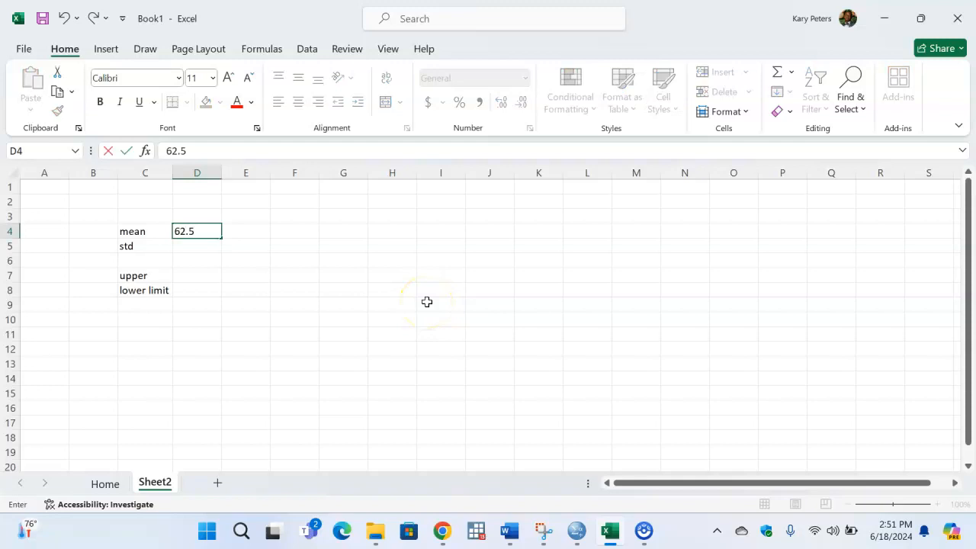
{"action": "left_click", "coordinate": [212, 250]}
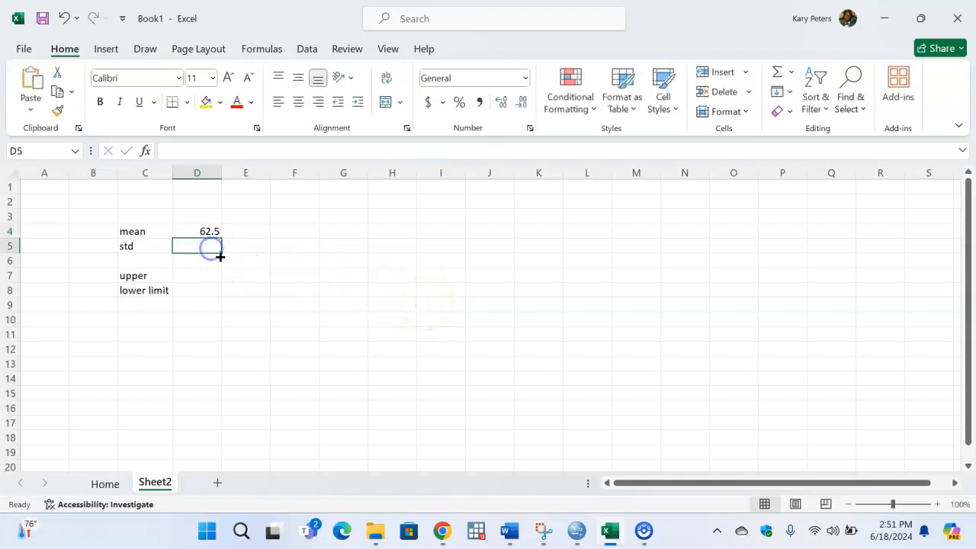
{"action": "type", "text": "2.7"}
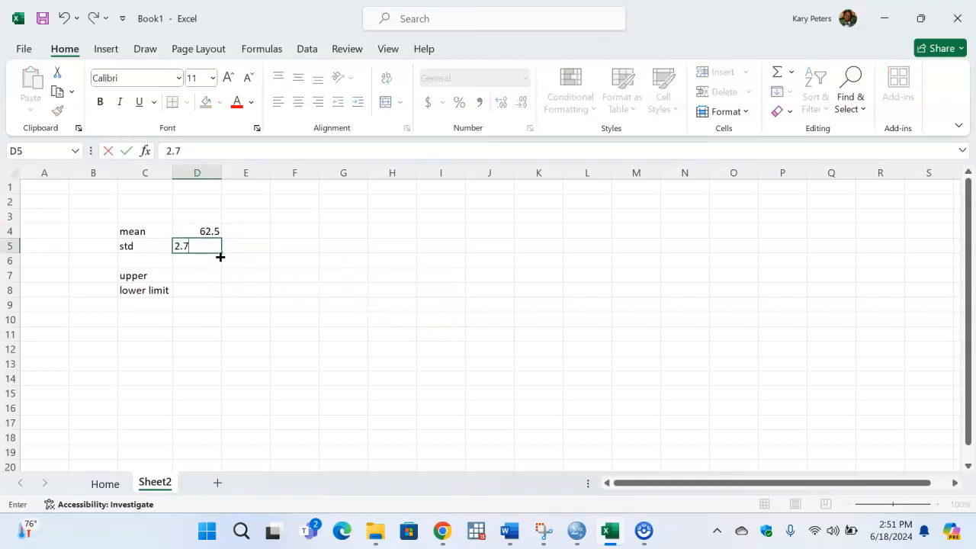
- Enter the problem's upper limit, 62.8, in D7 and its lower limit, 61.8, in D8 of Sheet2
{"action": "left_click", "coordinate": [205, 275]}
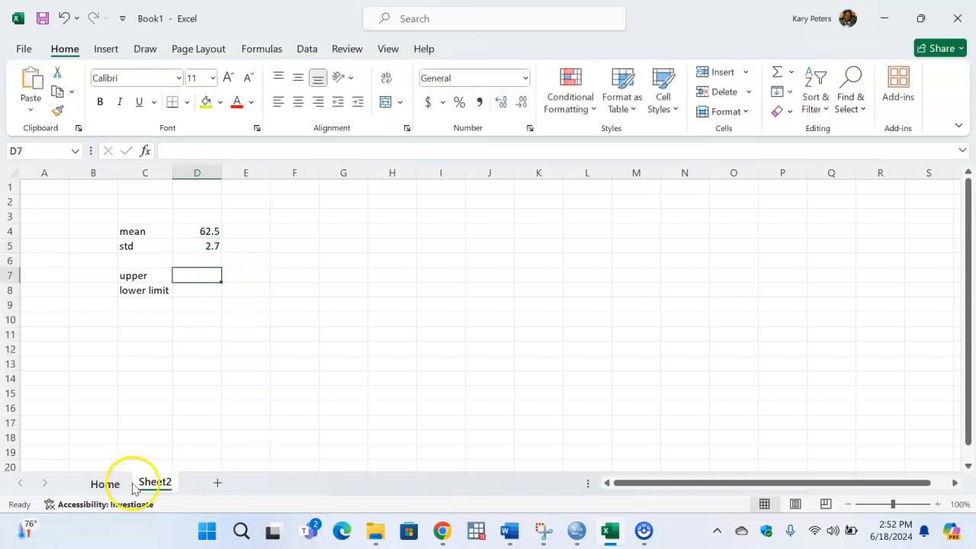
{"action": "left_click", "coordinate": [105, 483]}
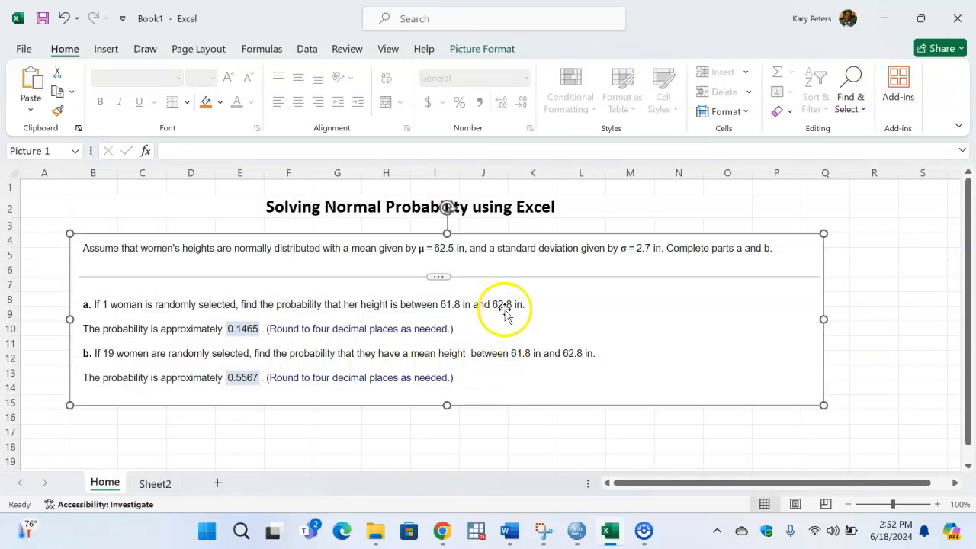
{"action": "left_click", "coordinate": [154, 483]}
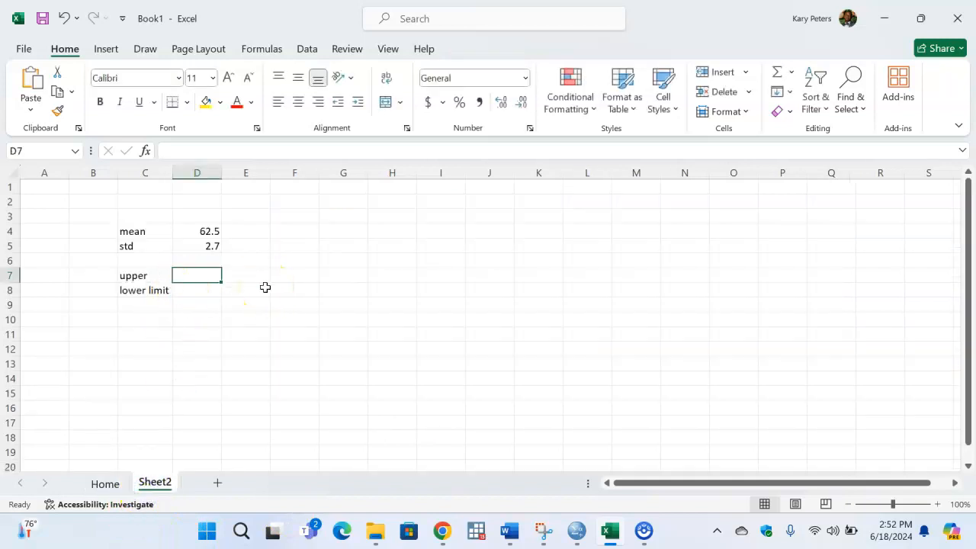
{"action": "type", "text": "62.8"}
{"action": "left_click", "coordinate": [207, 291]}
{"action": "left_click", "coordinate": [107, 488]}
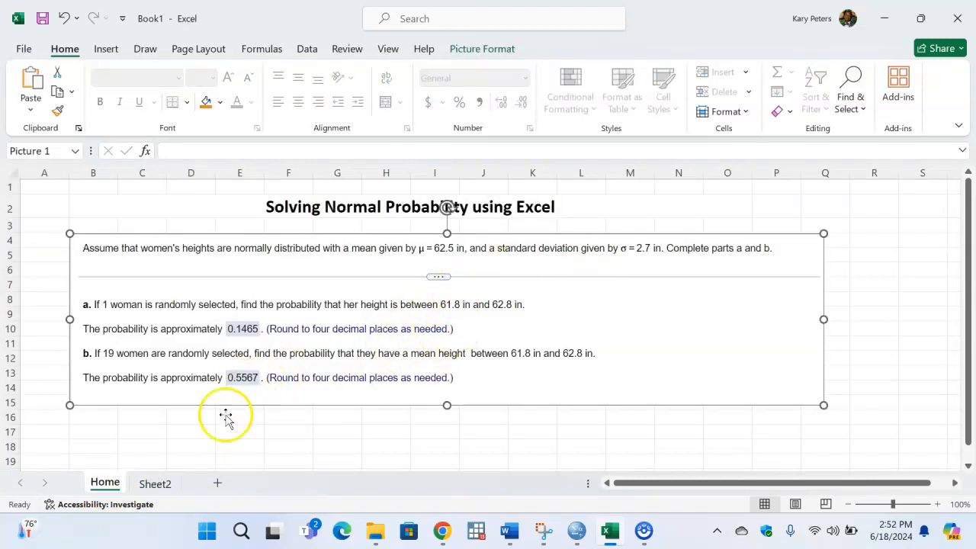
{"action": "left_click", "coordinate": [155, 485]}
{"action": "type", "text": "61.8"}
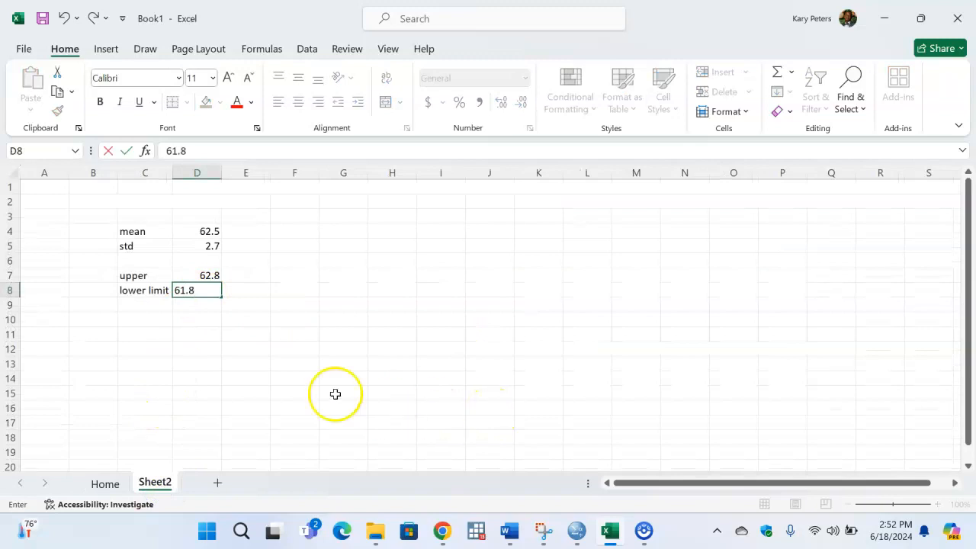
{"action": "left_click", "coordinate": [284, 322]}
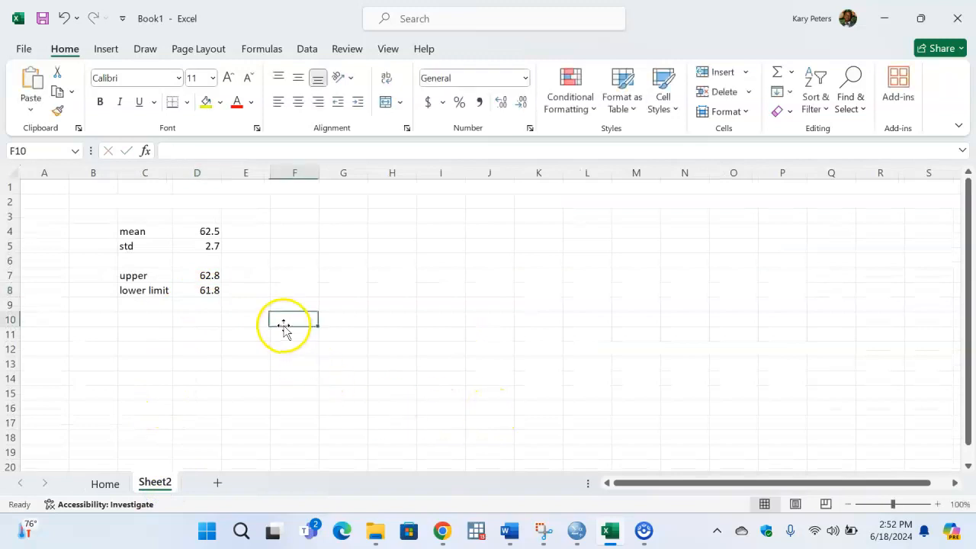
- Make the labels in C4:C8 bold
{"action": "left_click_drag", "start_coordinate": [145, 234], "coordinate": [166, 290]}
{"action": "left_click", "coordinate": [100, 101]}
{"action": "left_click", "coordinate": [340, 233]}
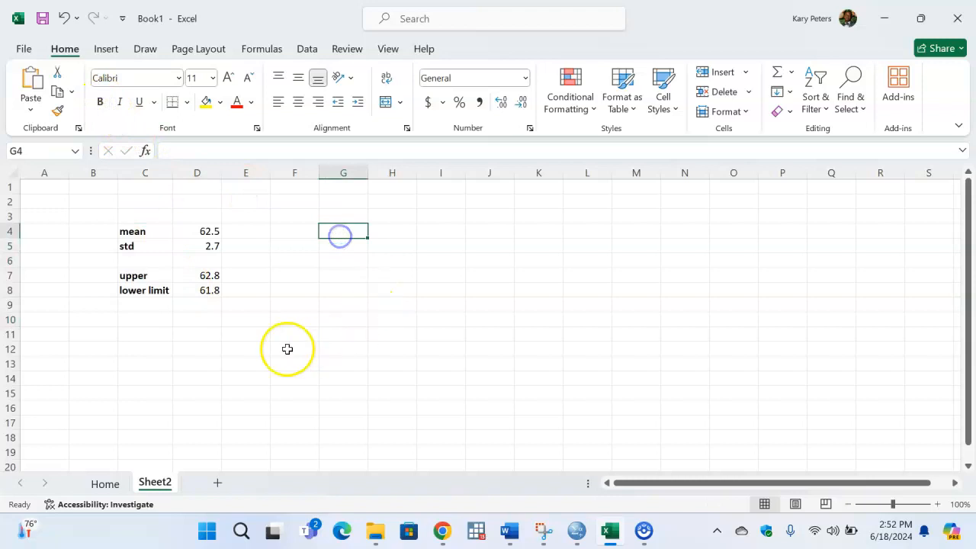
- Enter the part label "a" in cell E11
{"action": "left_click", "coordinate": [252, 334]}
{"action": "type", "text": "a"}
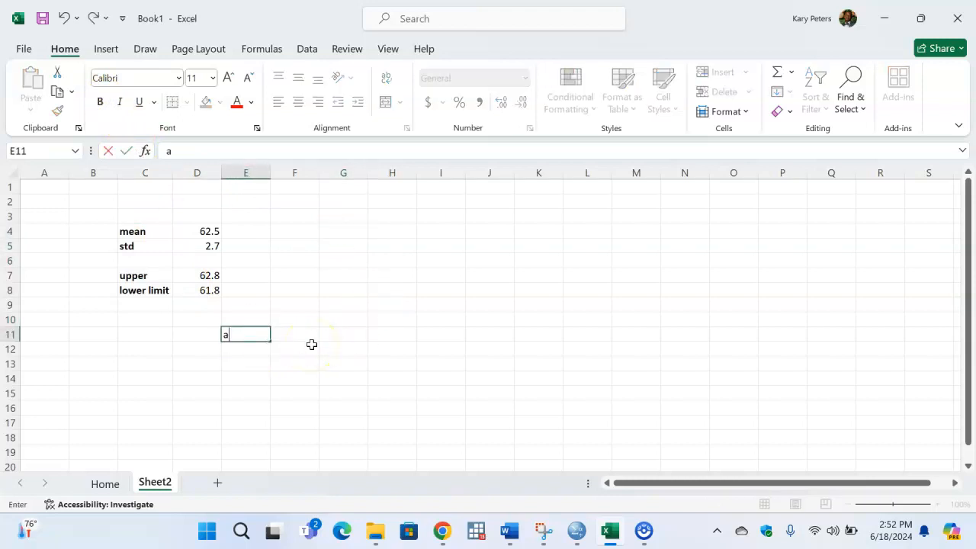
{"action": "key", "text": "Tab"}
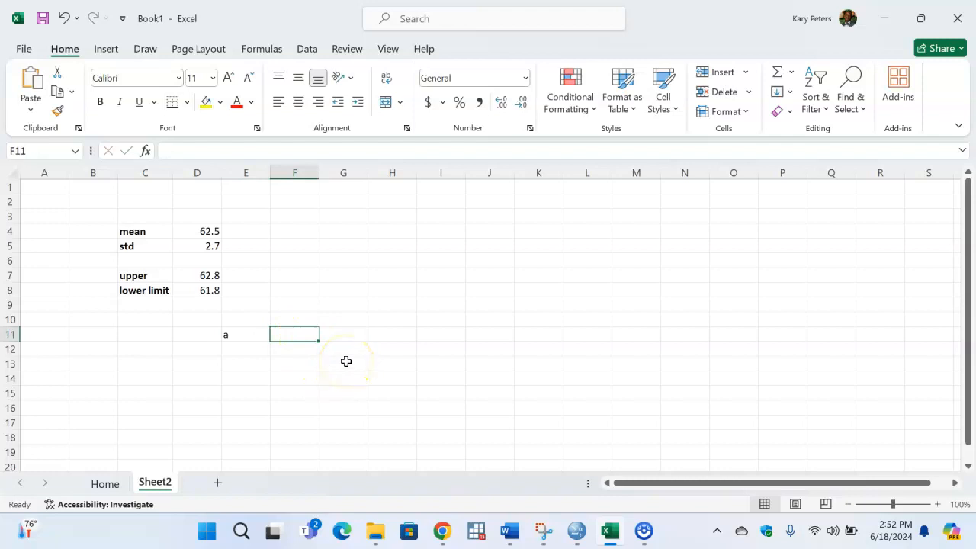
- Start a formula in F11 with the cumulative probability at the upper limit, =NORM.DIST(D7,D4,D5,TRUE)
{"action": "type", "text": "="}
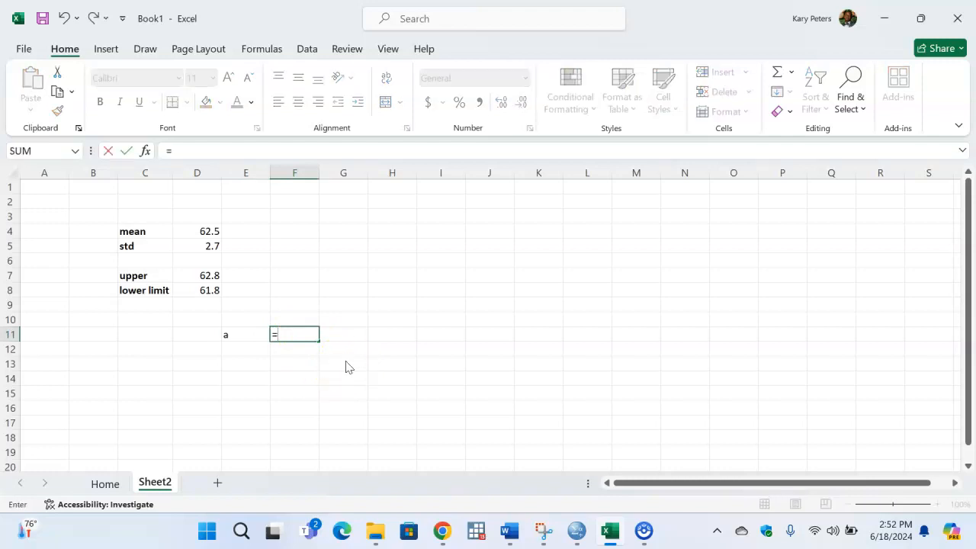
{"action": "type", "text": "norm"}
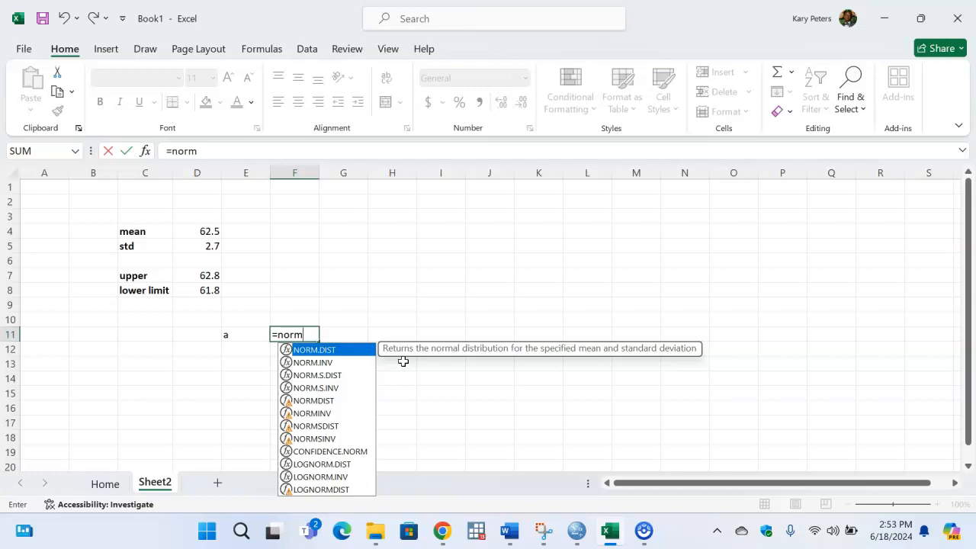
{"action": "key", "text": "Tab"}
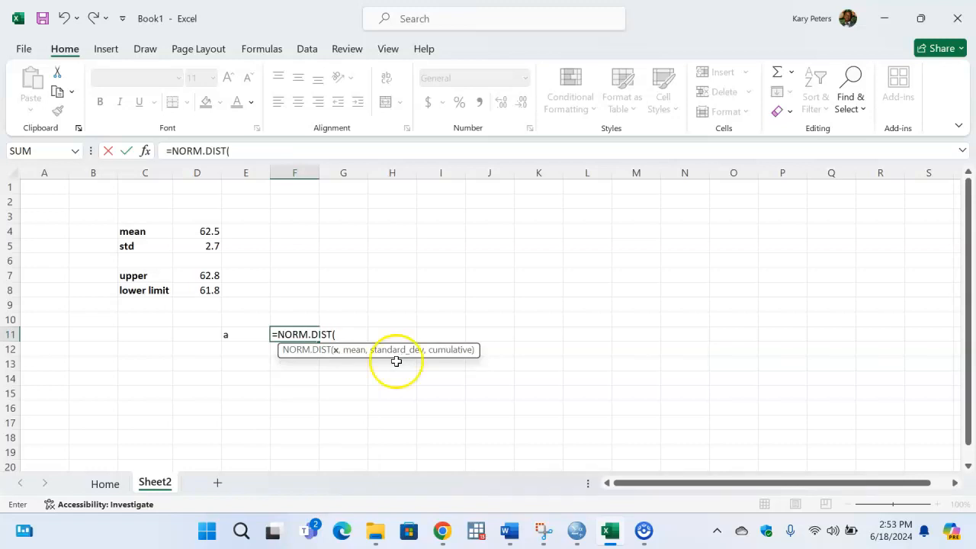
{"action": "left_click", "coordinate": [211, 275]}
{"action": "type", "text": ","}
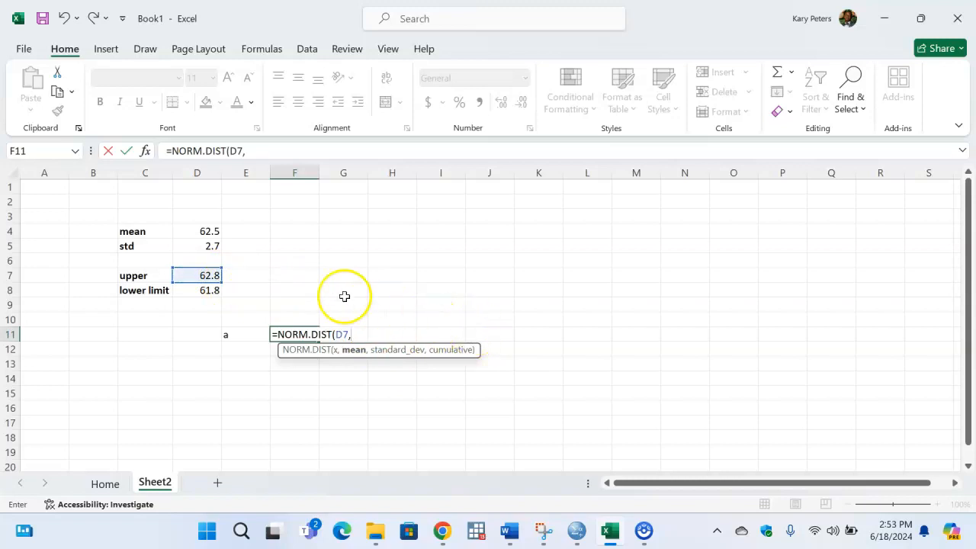
{"action": "left_click", "coordinate": [210, 230]}
{"action": "type", "text": ","}
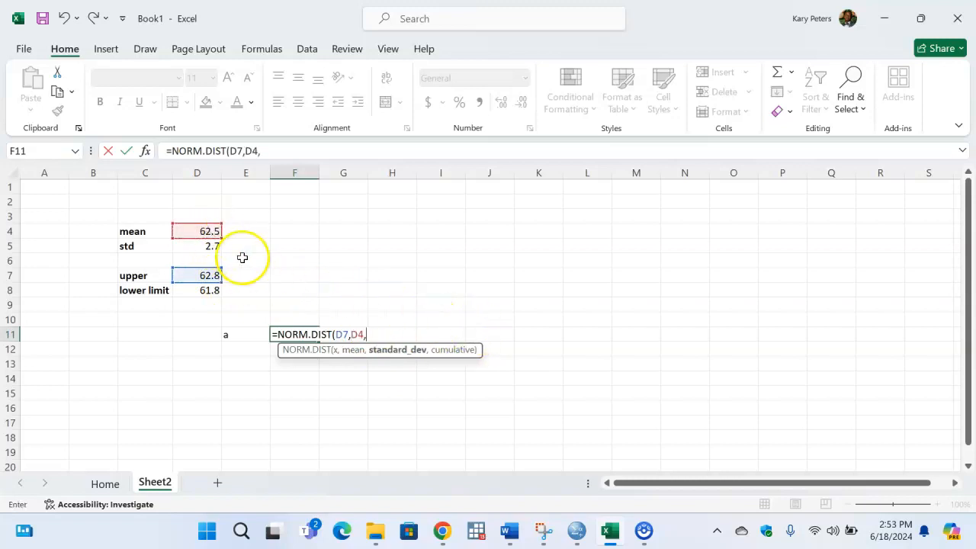
{"action": "left_click", "coordinate": [207, 249]}
{"action": "type", "text": ","}
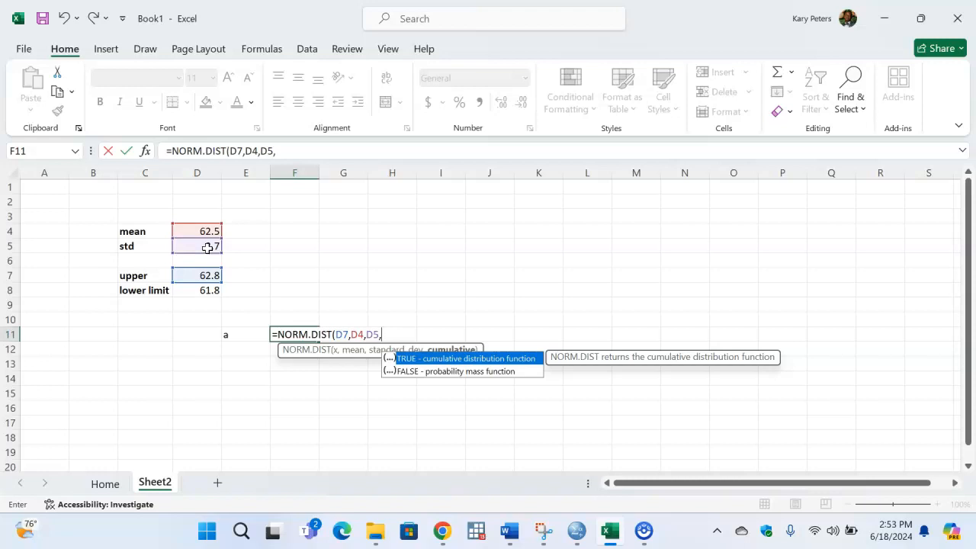
{"action": "key", "text": "Tab"}
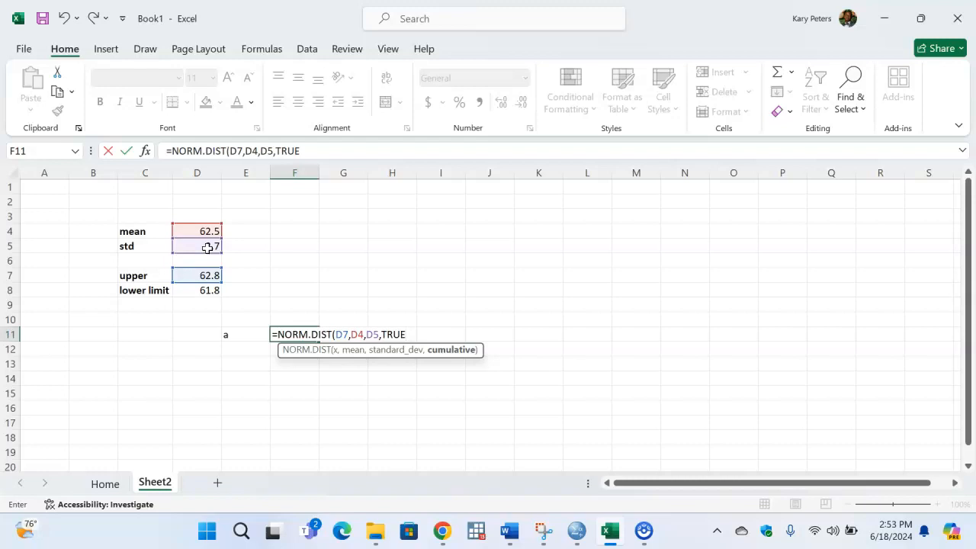
{"action": "type", "text": ")-nomr"}
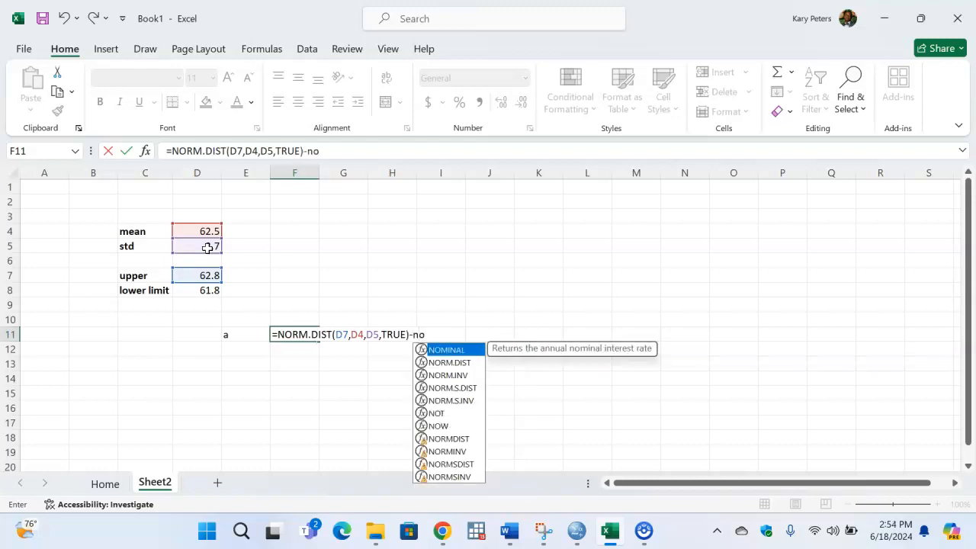
- Extend the formula in F11 by subtracting a second NORM.DIST function
{"action": "key", "text": "BackSpace"}
{"action": "key", "text": "BackSpace"}
{"action": "type", "text": "rm"}
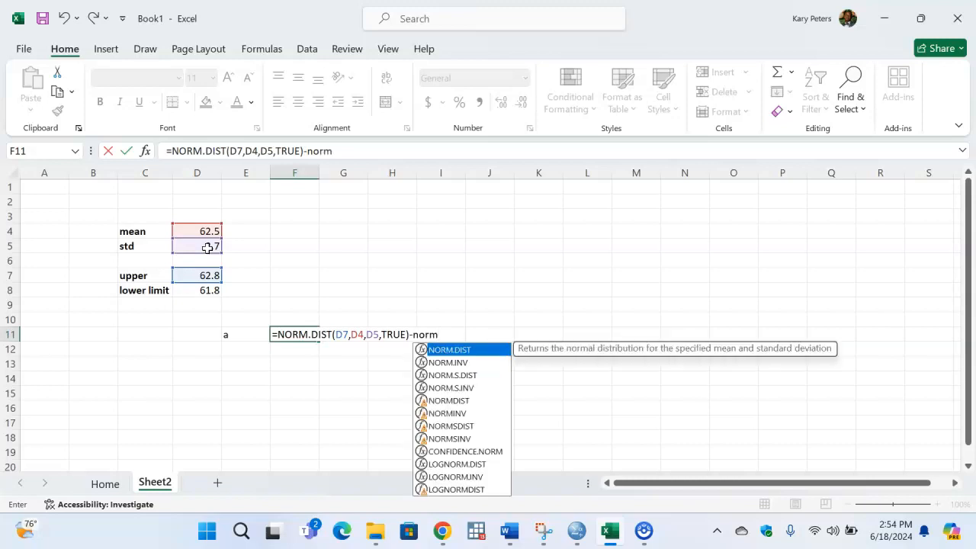
{"action": "key", "text": "Tab"}
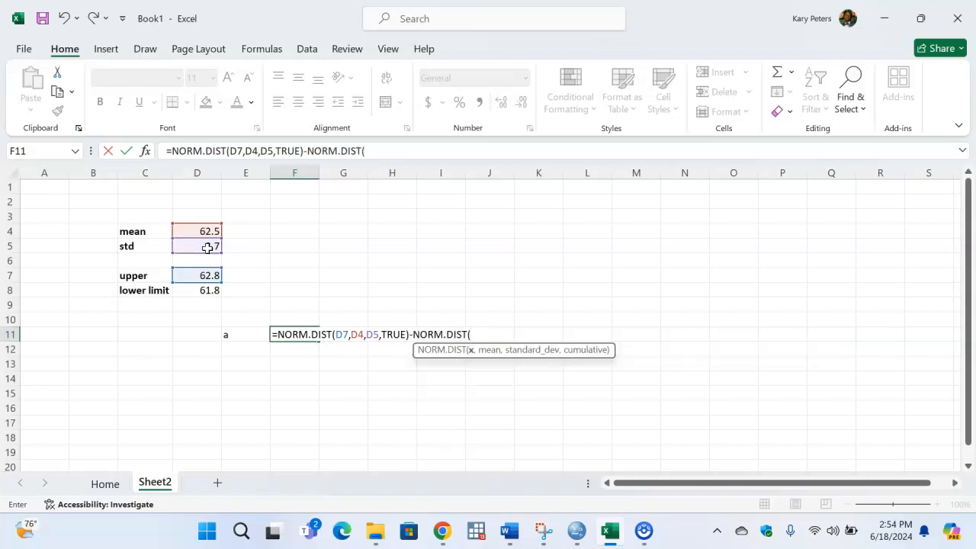
- Complete the F11 formula by giving the second NORM.DIST the arguments D8, D4, D5 and TRUE
{"action": "left_click", "coordinate": [201, 292]}
{"action": "type", "text": ","}
{"action": "left_click", "coordinate": [200, 233]}
{"action": "type", "text": ","}
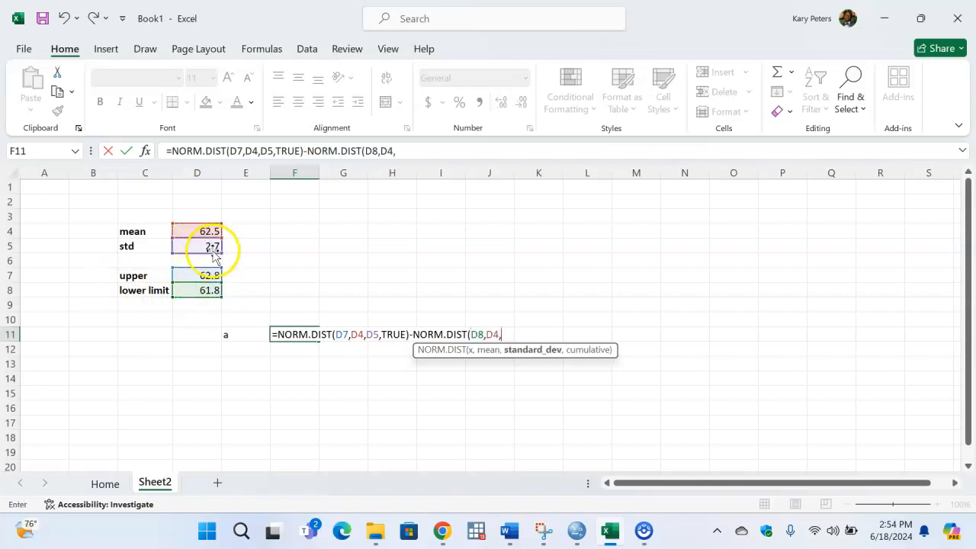
{"action": "left_click", "coordinate": [207, 246]}
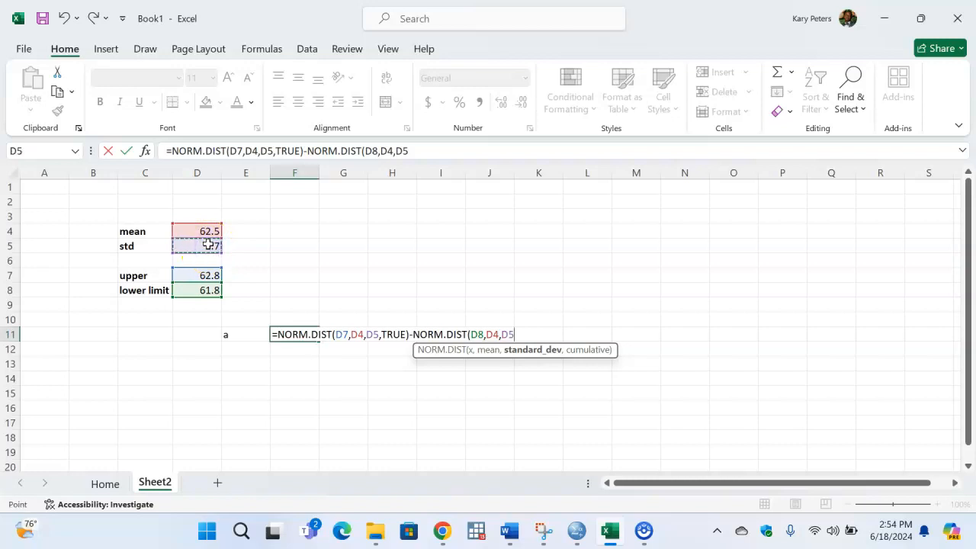
{"action": "type", "text": ","}
{"action": "key", "text": "Tab"}
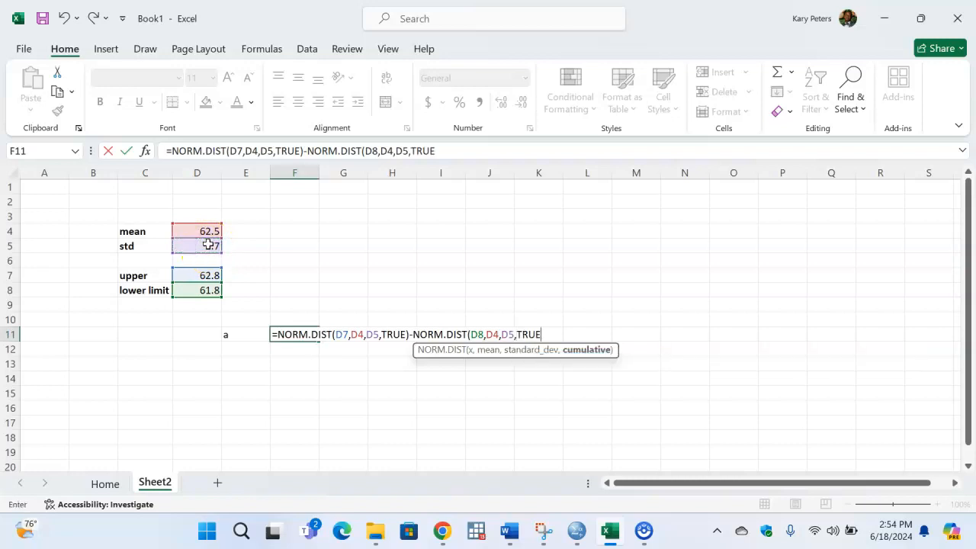
{"action": "type", "text": ")"}
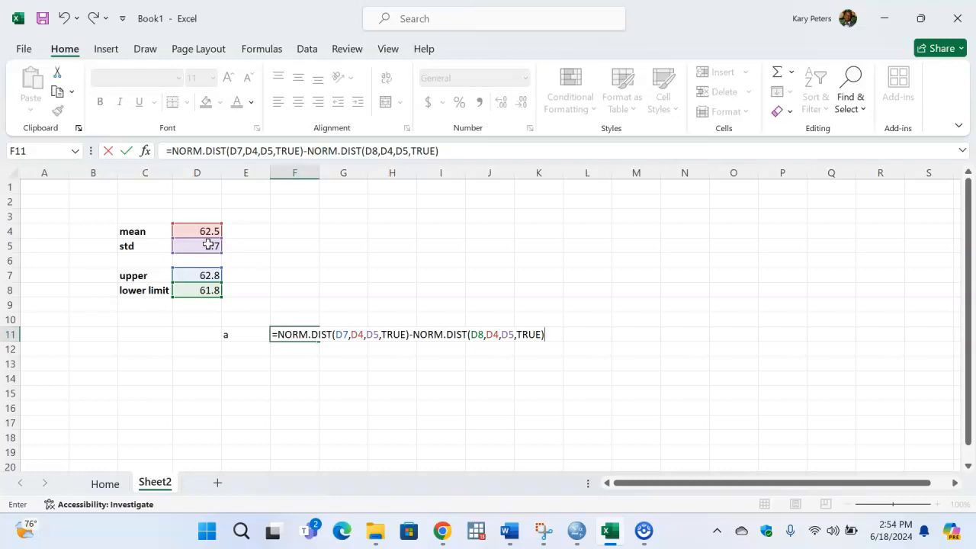
{"action": "key", "text": "Return"}
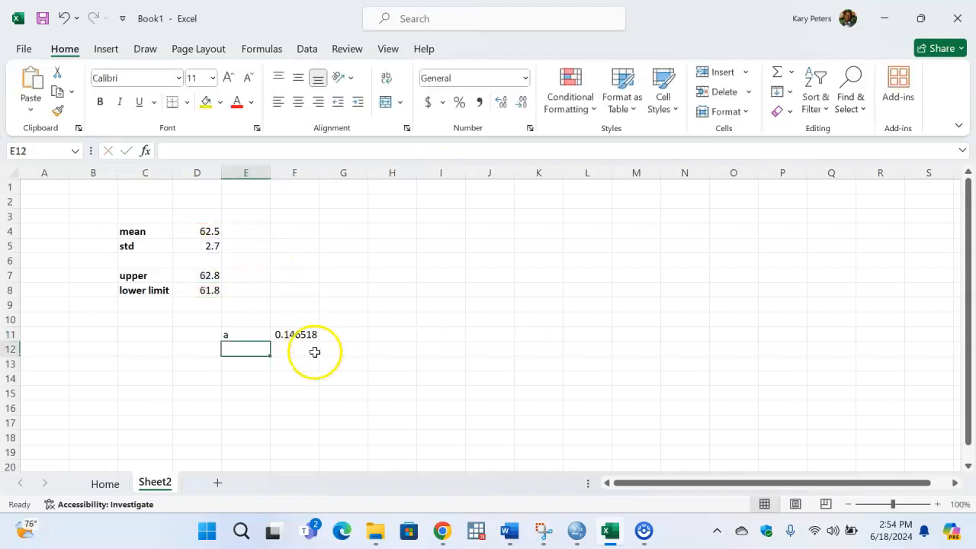
- Compare the result in F11 with the part a answer on the Home sheet and return to Sheet2
{"action": "left_click", "coordinate": [301, 333]}
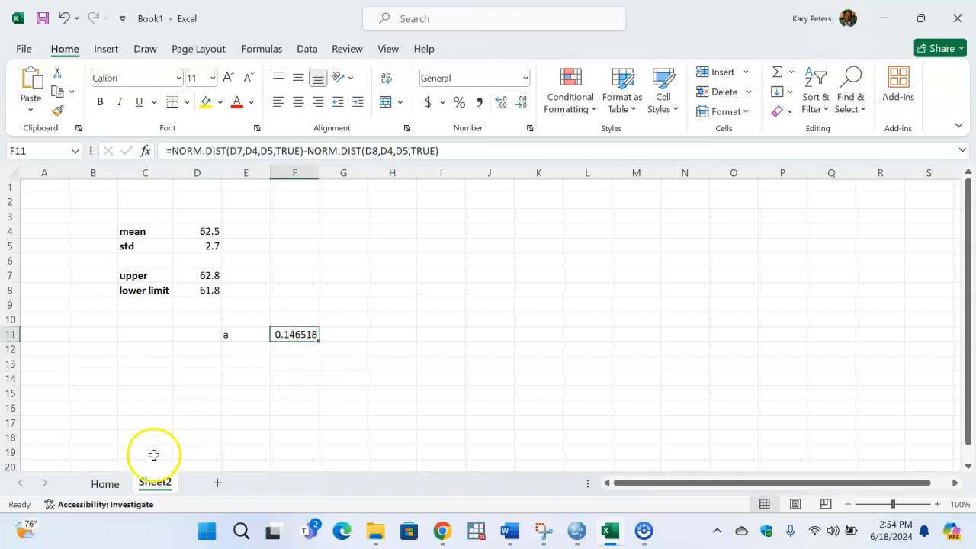
{"action": "left_click", "coordinate": [104, 483]}
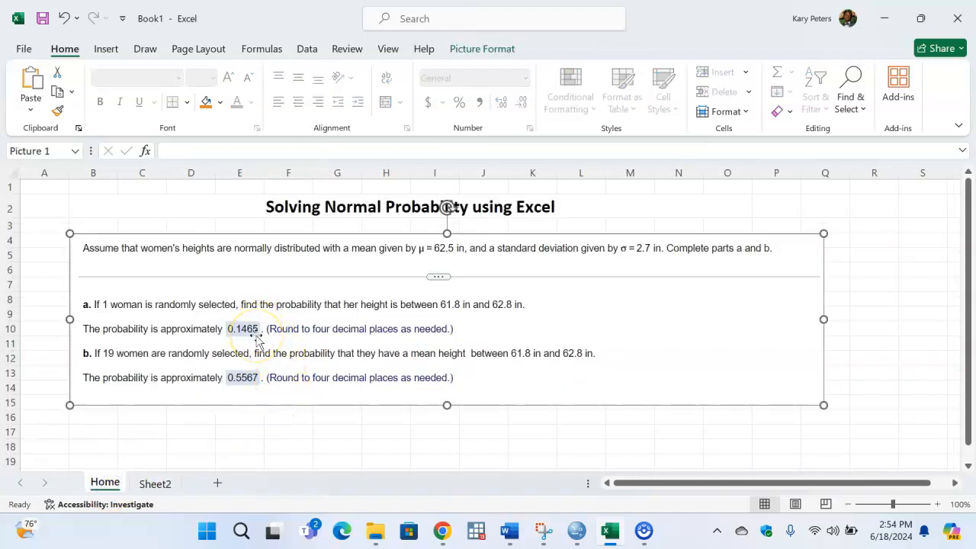
{"action": "left_click", "coordinate": [155, 483]}
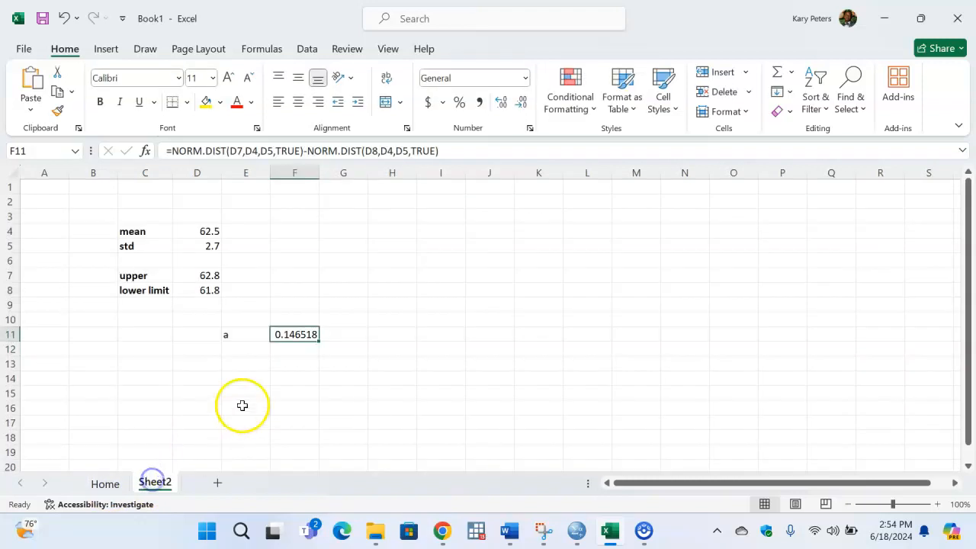
- Enter the part label "b" in cell E12
{"action": "left_click", "coordinate": [250, 350]}
{"action": "type", "text": "b"}
{"action": "key", "text": "Tab"}
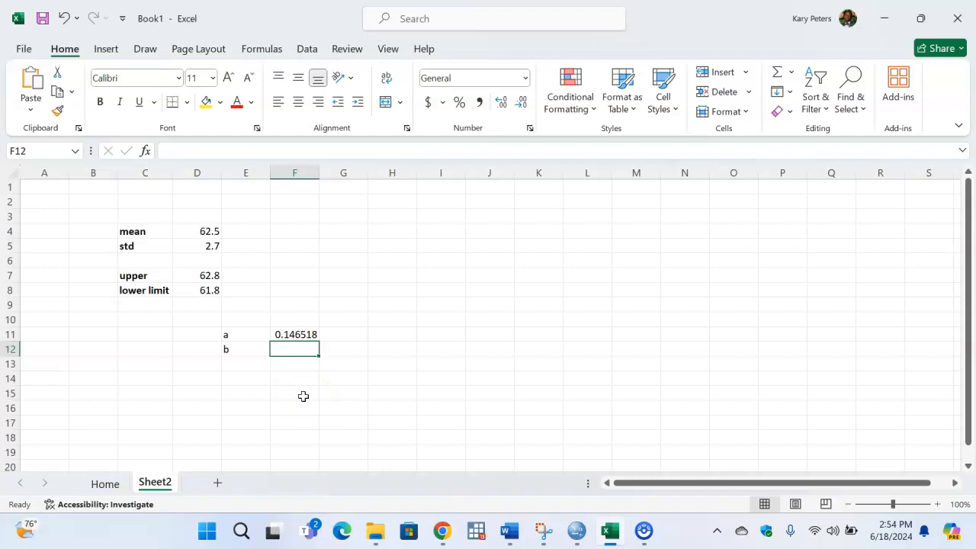
- Rename the worksheet Sheet2 as "Between two points"
{"action": "double_click", "coordinate": [155, 482]}
{"action": "type", "text": "Between two l"}
{"action": "key", "text": "BackSpace"}
{"action": "type", "text": "points"}
{"action": "left_click", "coordinate": [298, 423]}
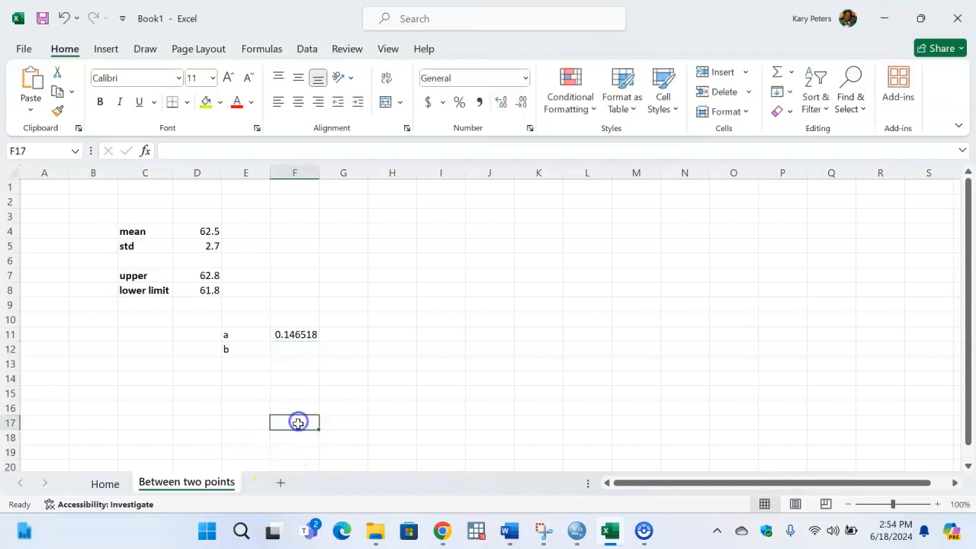
- Consult part b on the Home sheet and start a fresh NORM.DIST formula in F12 of Between two points, replacing any existing formula
{"action": "left_click", "coordinate": [292, 348]}
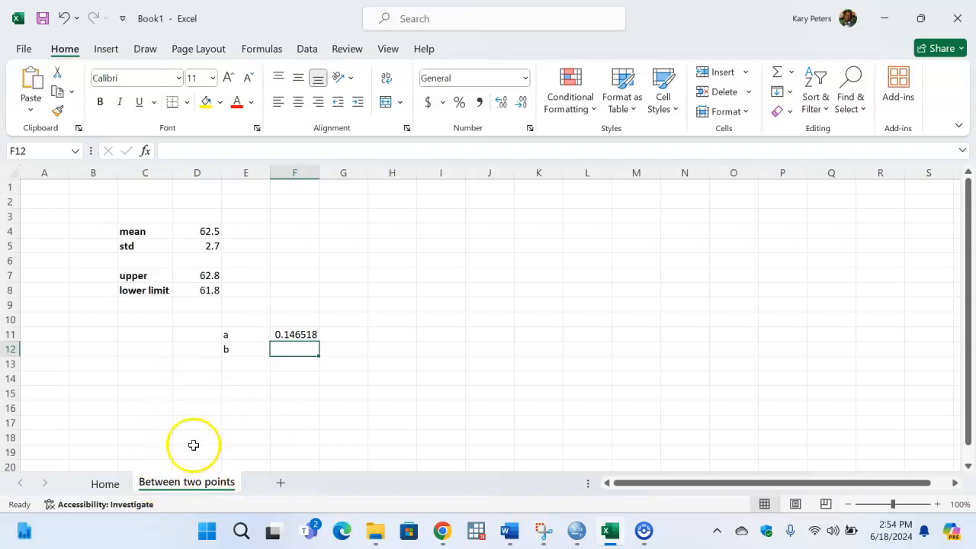
{"action": "left_click", "coordinate": [110, 484]}
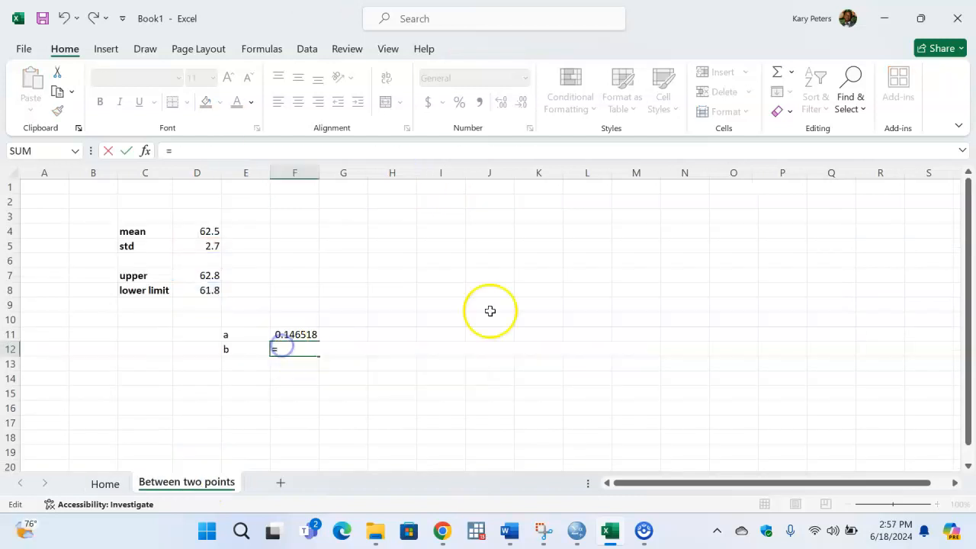
{"action": "type", "text": "nomr"}
{"action": "key", "text": "BackSpace"}
{"action": "key", "text": "BackSpace"}
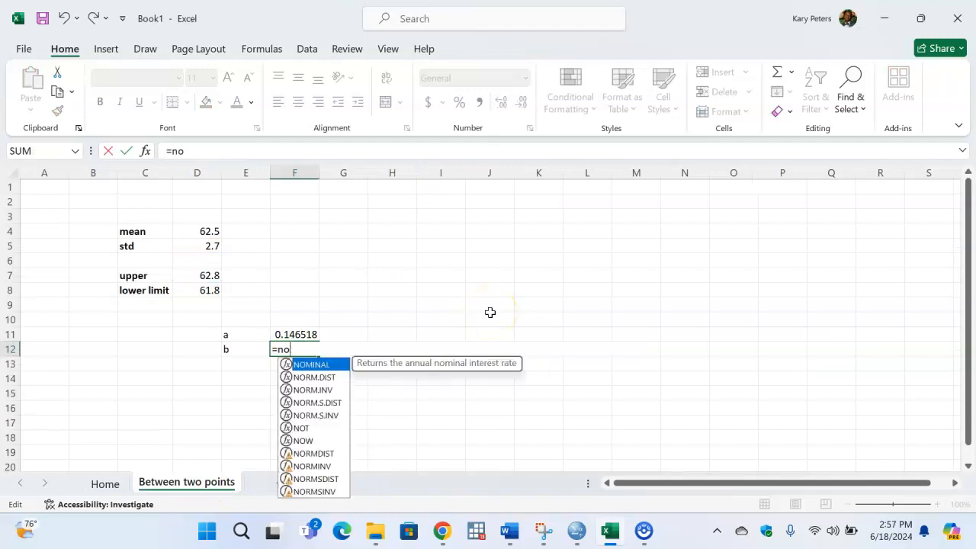
{"action": "type", "text": "rm"}
{"action": "key", "text": "Tab"}
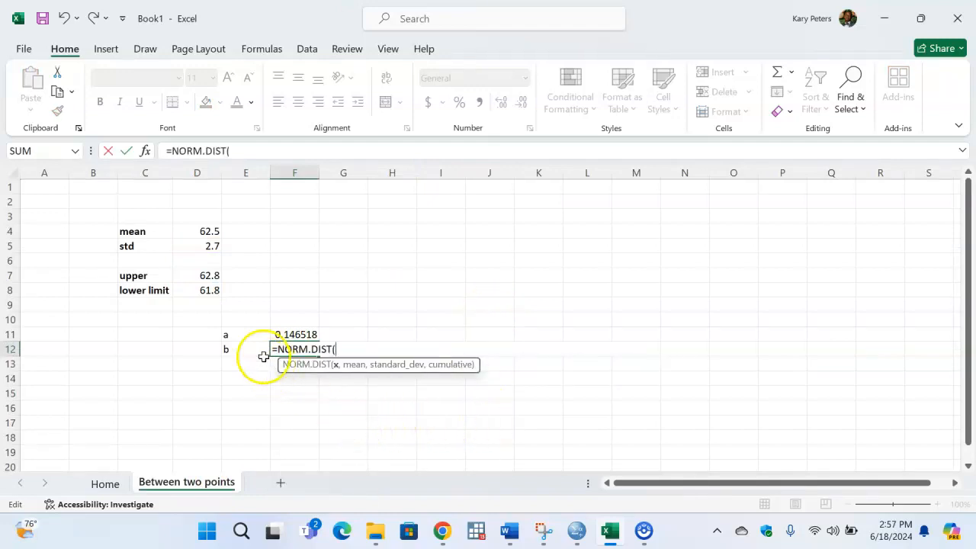
- Give the NORM.DIST function in F12 the arguments D7, D4, D5/SQRT(19) and TRUE for the upper limit
{"action": "left_click", "coordinate": [214, 276]}
{"action": "type", "text": ","}
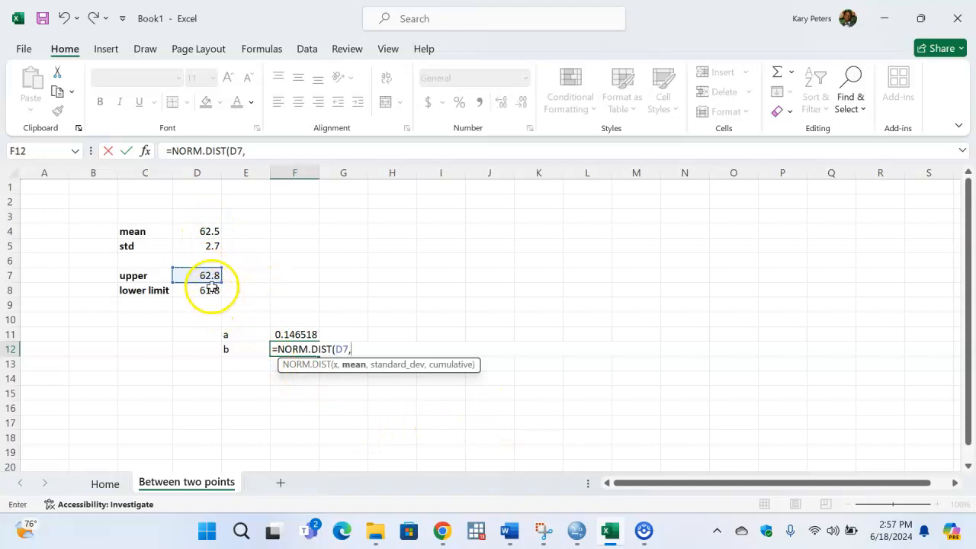
{"action": "left_click", "coordinate": [203, 230]}
{"action": "type", "text": ","}
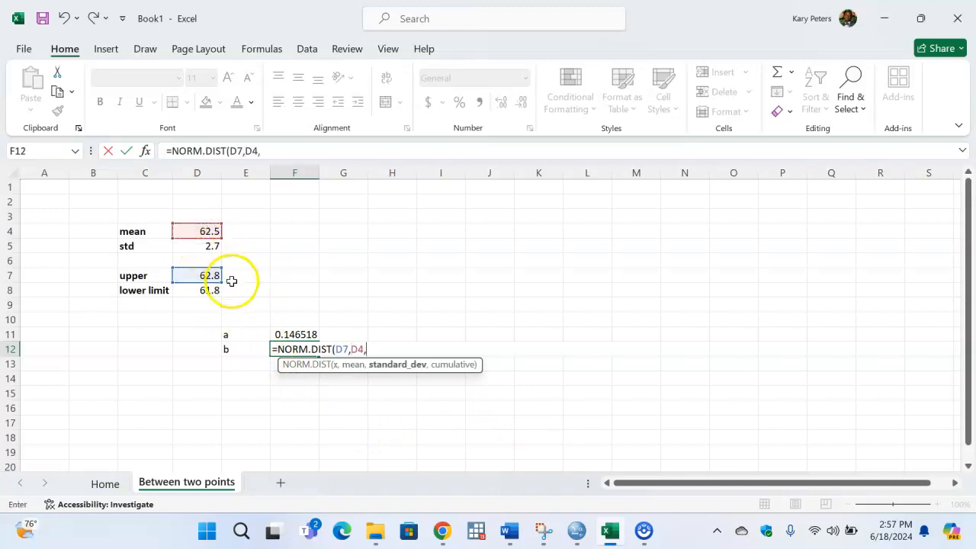
{"action": "left_click", "coordinate": [200, 247]}
{"action": "type", "text": "/"}
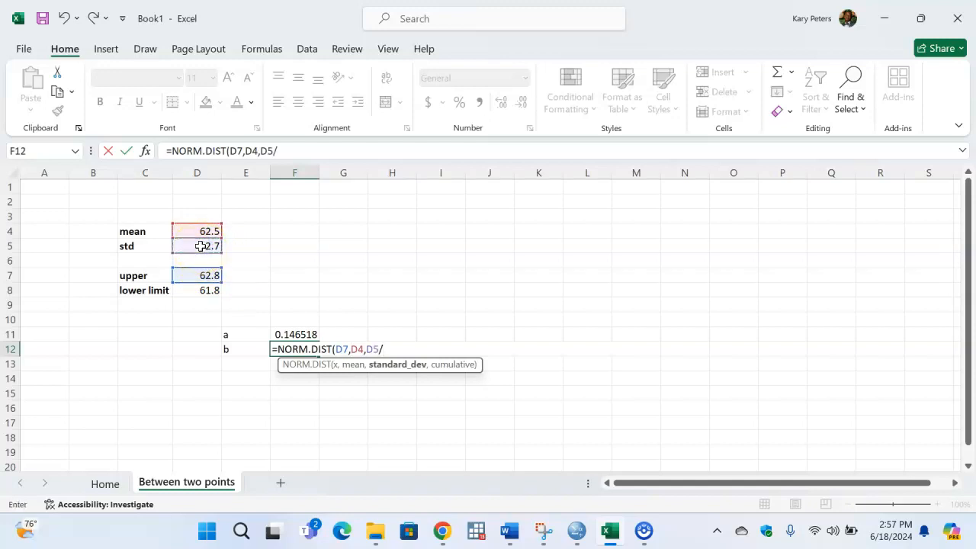
{"action": "type", "text": "sq"}
{"action": "key", "text": "Tab"}
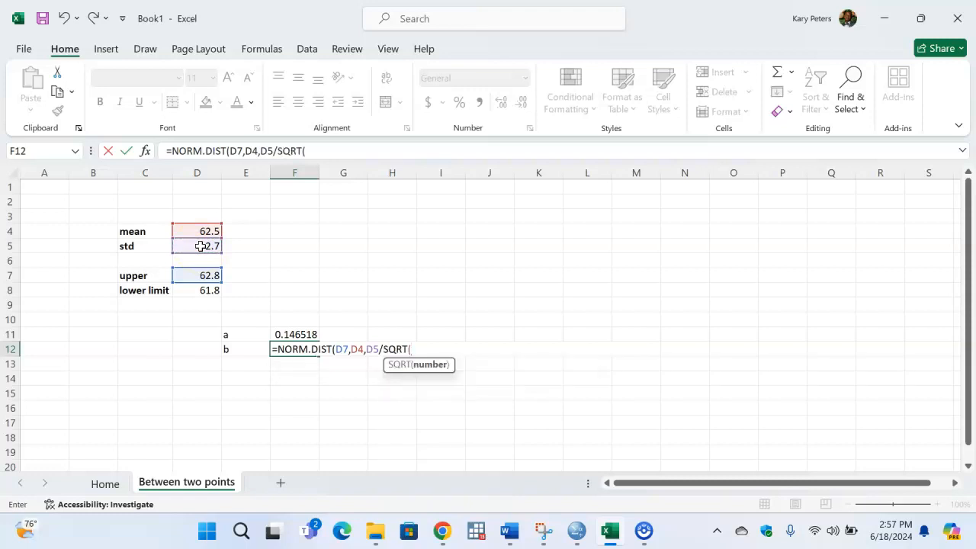
{"action": "type", "text": "19)"}
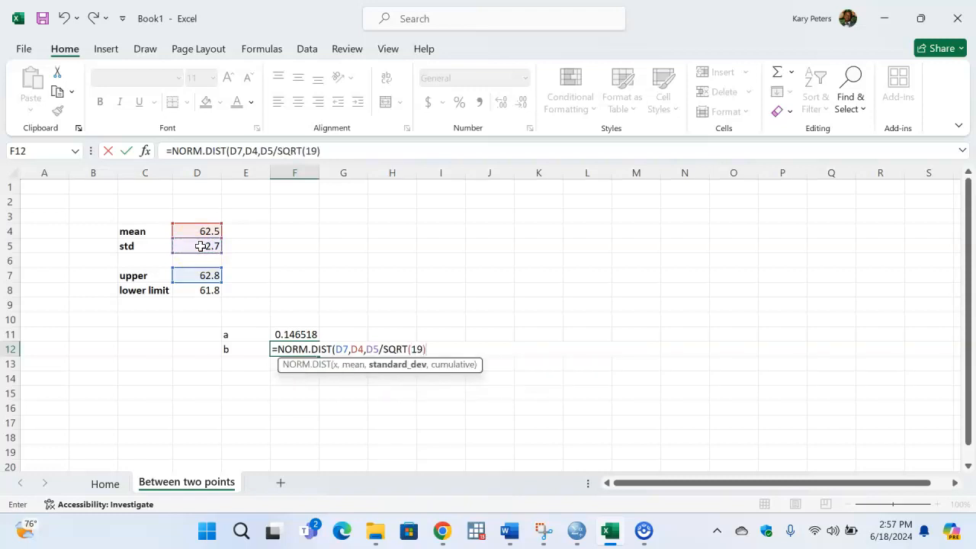
{"action": "type", "text": ","}
{"action": "key", "text": "Tab"}
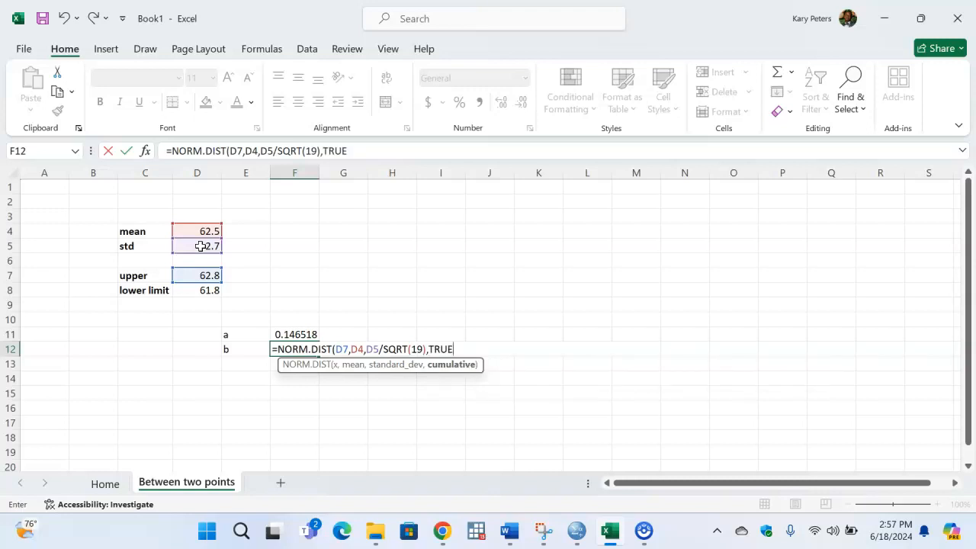
- Subtract a second NORM.DIST in the F12 formula, with D8 as x and D4 as the mean
{"action": "type", "text": ")-nomr"}
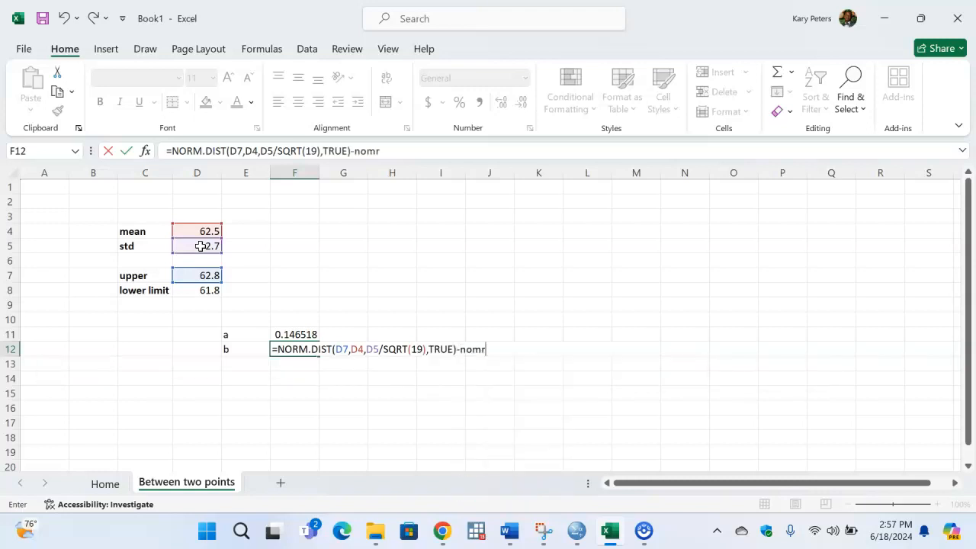
{"action": "key", "text": "BackSpace"}
{"action": "key", "text": "BackSpace"}
{"action": "type", "text": "rm"}
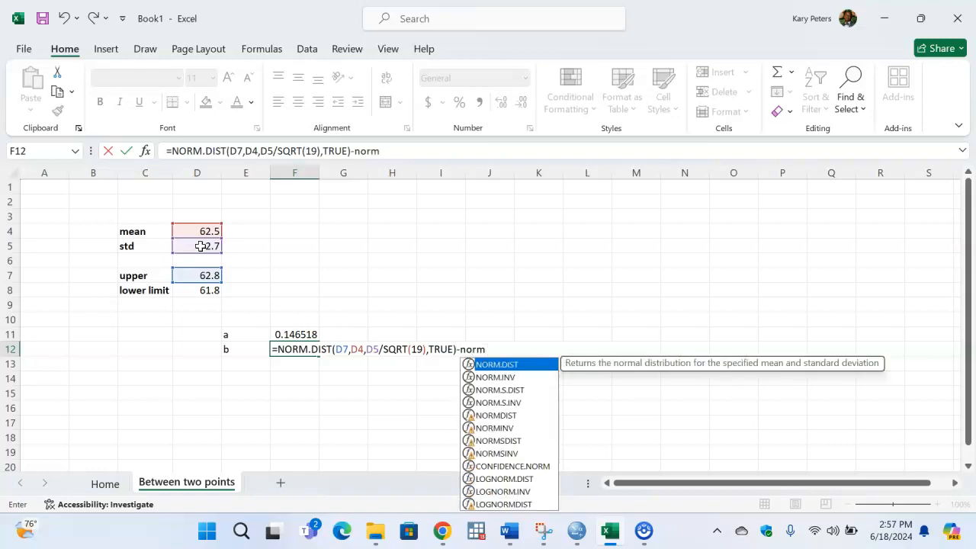
{"action": "key", "text": "Tab"}
{"action": "left_click", "coordinate": [199, 291]}
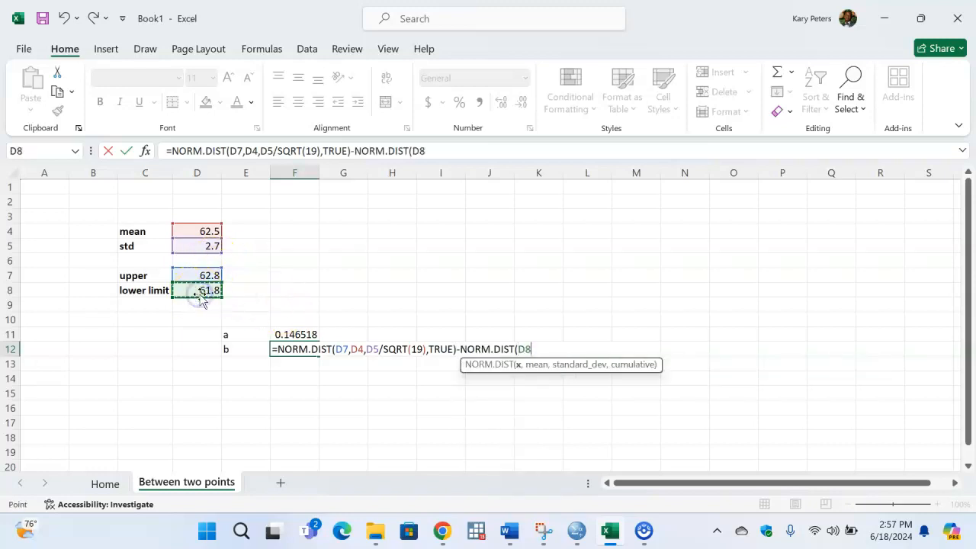
{"action": "type", "text": ","}
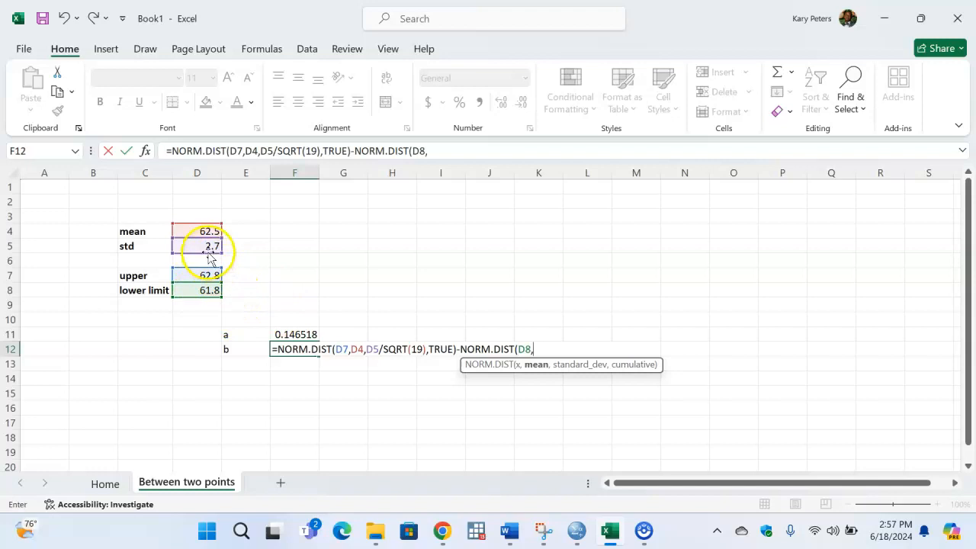
{"action": "left_click", "coordinate": [203, 228]}
{"action": "type", "text": ","}
- Complete the F12 formula with D5/SQRT(19) as the second function's standard deviation and TRUE for cumulative
{"action": "left_click", "coordinate": [208, 245]}
{"action": "type", "text": ","}
{"action": "key", "text": "BackSpace"}
{"action": "type", "text": "/sq"}
{"action": "key", "text": "Tab"}
{"action": "type", "text": "19)"}
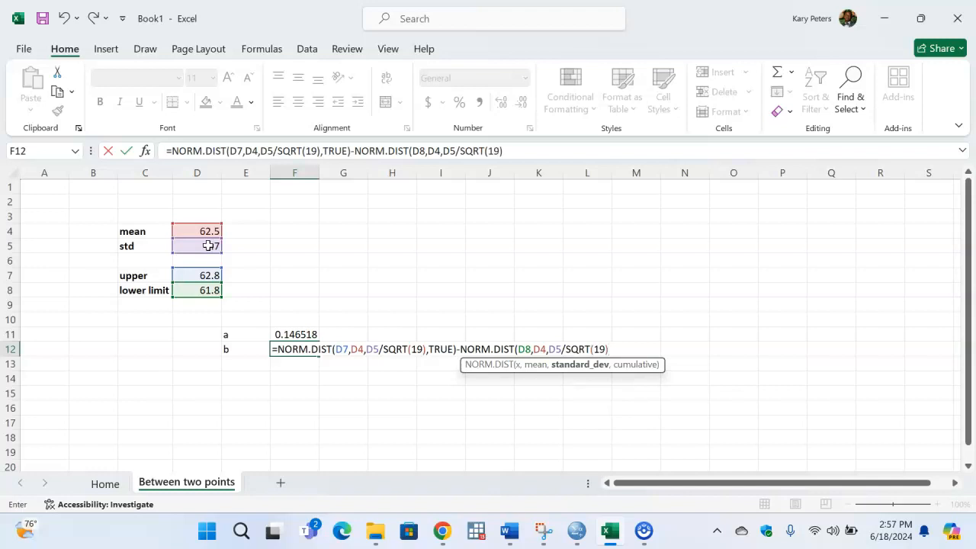
{"action": "type", "text": ","}
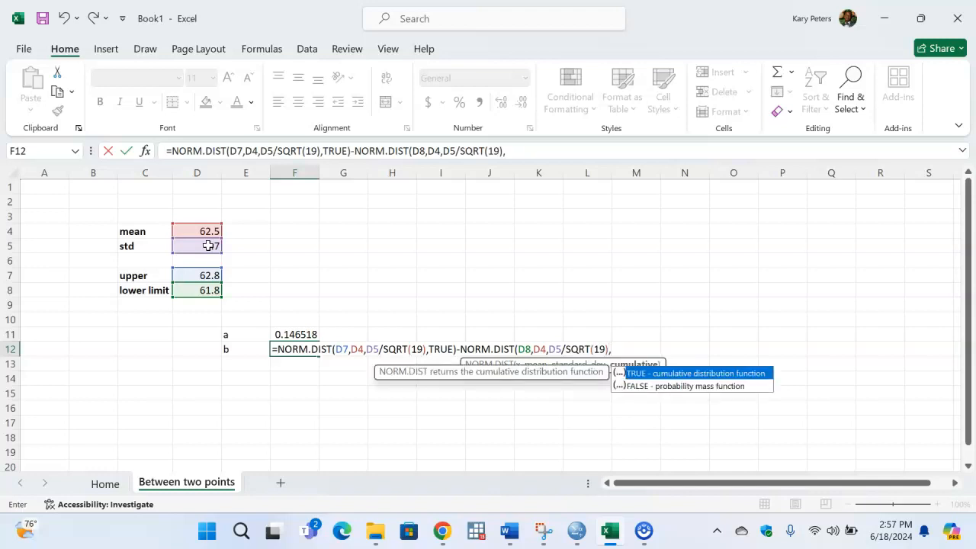
{"action": "key", "text": "Tab"}
{"action": "type", "text": ")"}
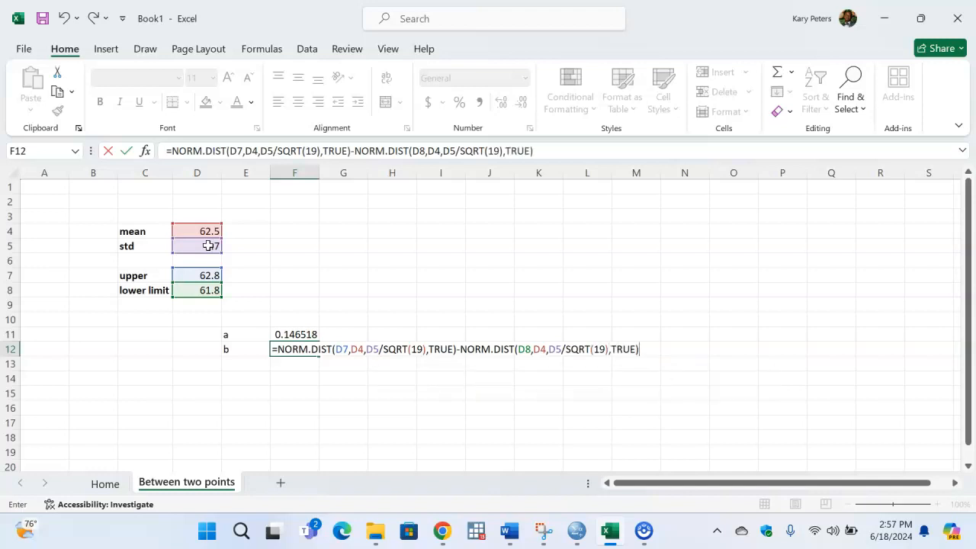
{"action": "key", "text": "Return"}
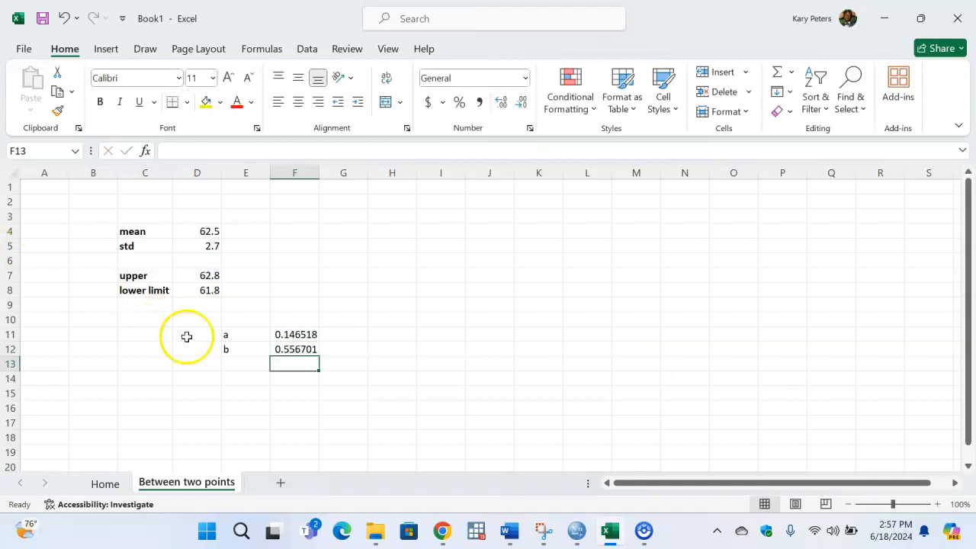
- Compare the result in F12 with the part b answer on the Home sheet and return to Between two points
{"action": "left_click", "coordinate": [295, 350]}
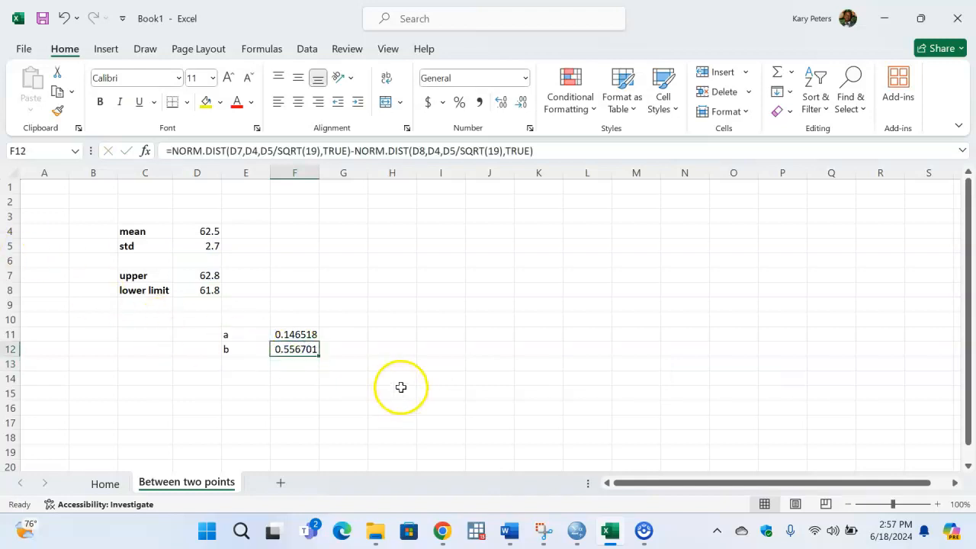
{"action": "left_click", "coordinate": [104, 481]}
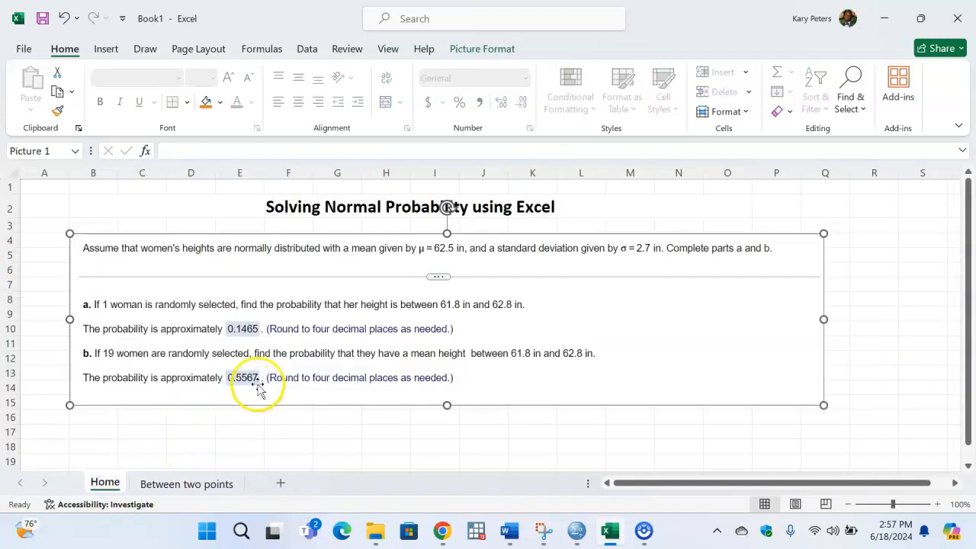
{"action": "left_click", "coordinate": [192, 482]}
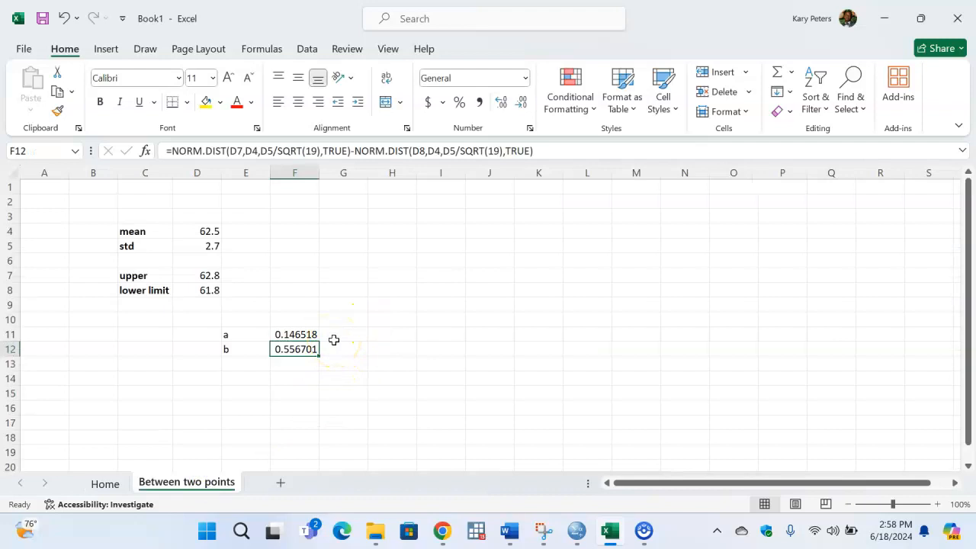
{"action": "left_click", "coordinate": [305, 302]}
{"action": "left_click", "coordinate": [338, 320]}
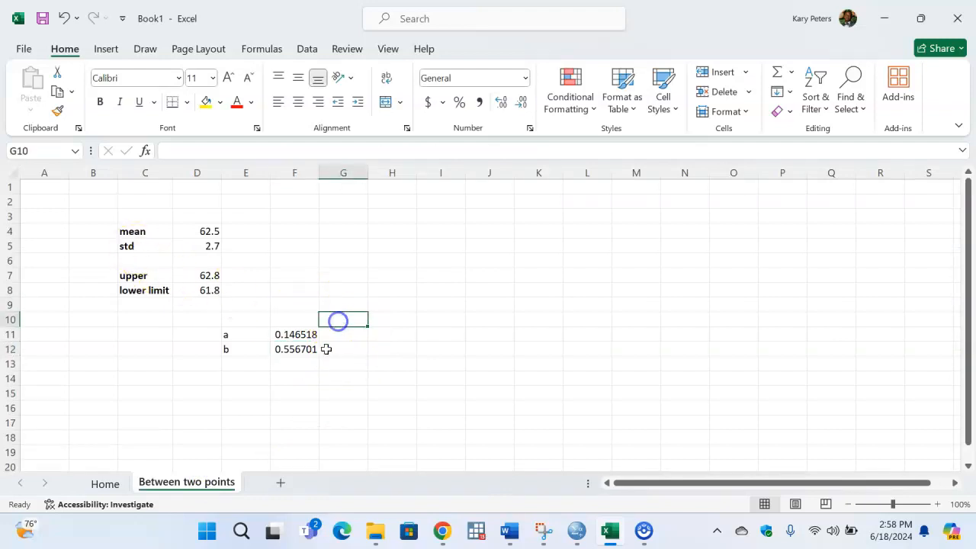
- Add a new worksheet to the workbook and rename it Less than
{"action": "left_click", "coordinate": [280, 481]}
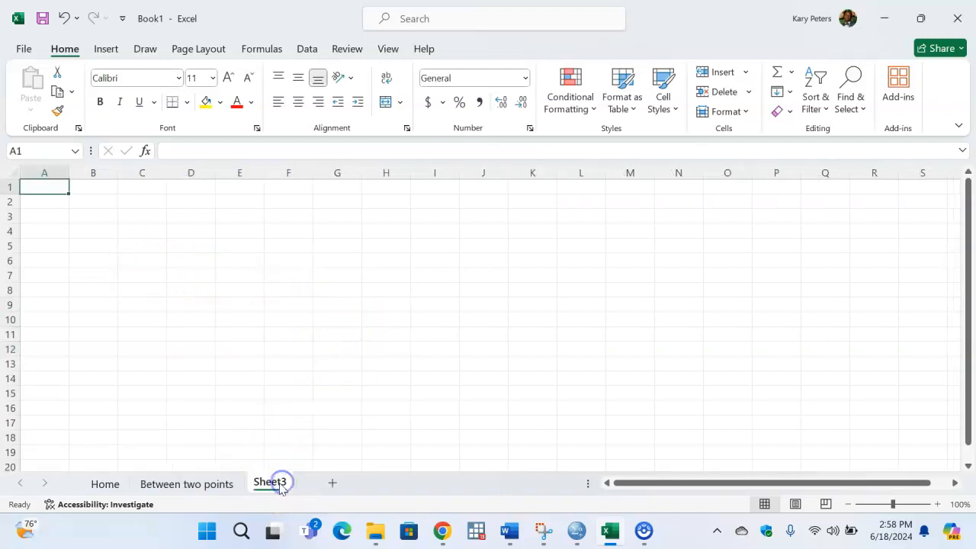
{"action": "double_click", "coordinate": [274, 482]}
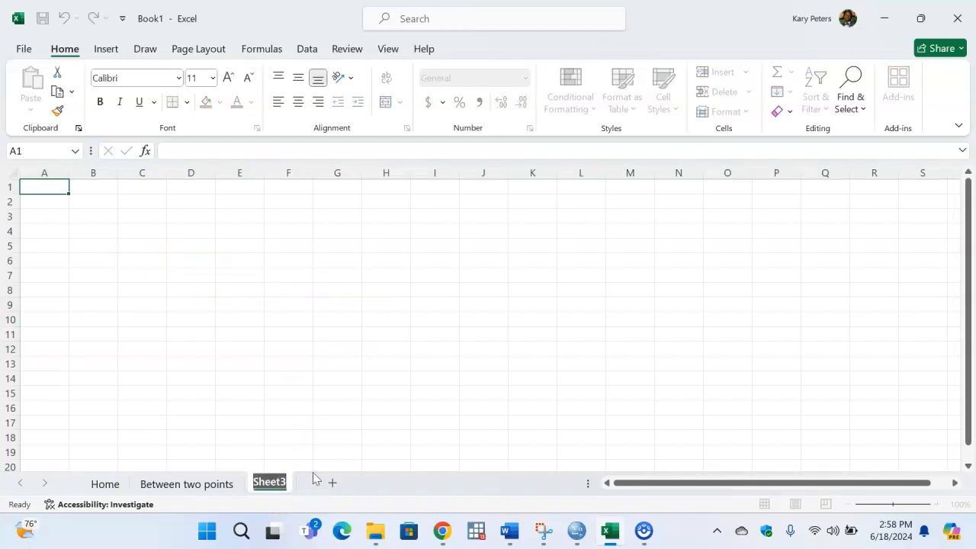
{"action": "type", "text": "Less than"}
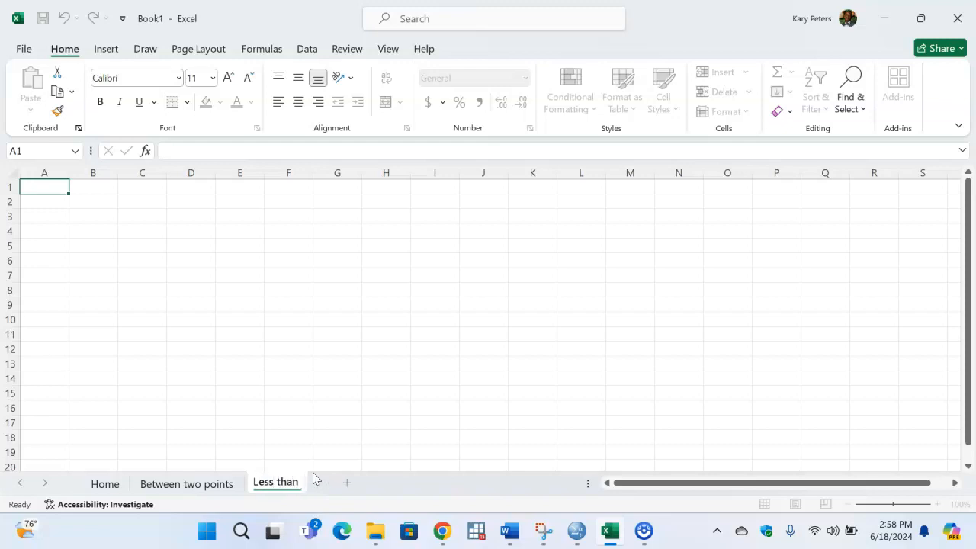
{"action": "left_click", "coordinate": [142, 217]}
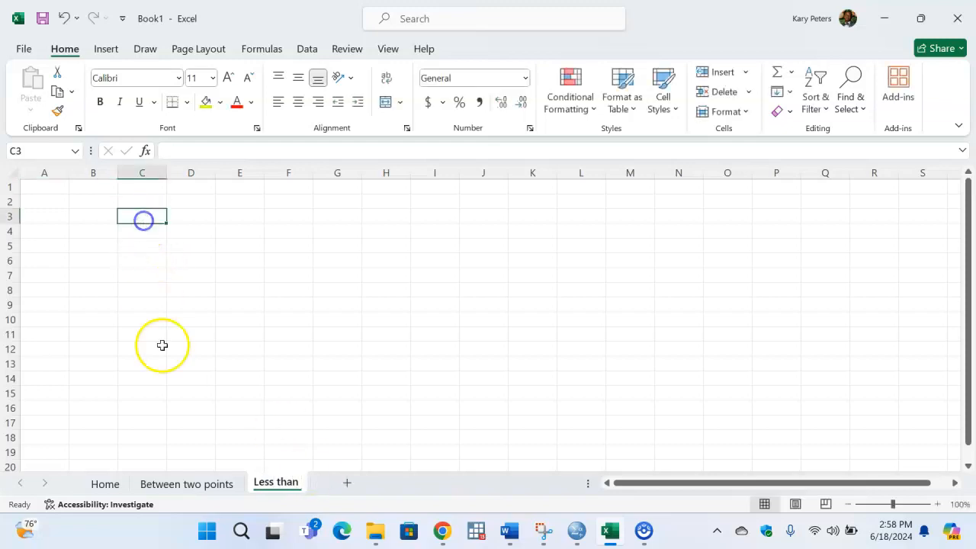
- Review the problem on the Home sheet, then enter <62.8 in C3 of the Less than sheet
{"action": "left_click", "coordinate": [188, 484]}
{"action": "left_click", "coordinate": [107, 483]}
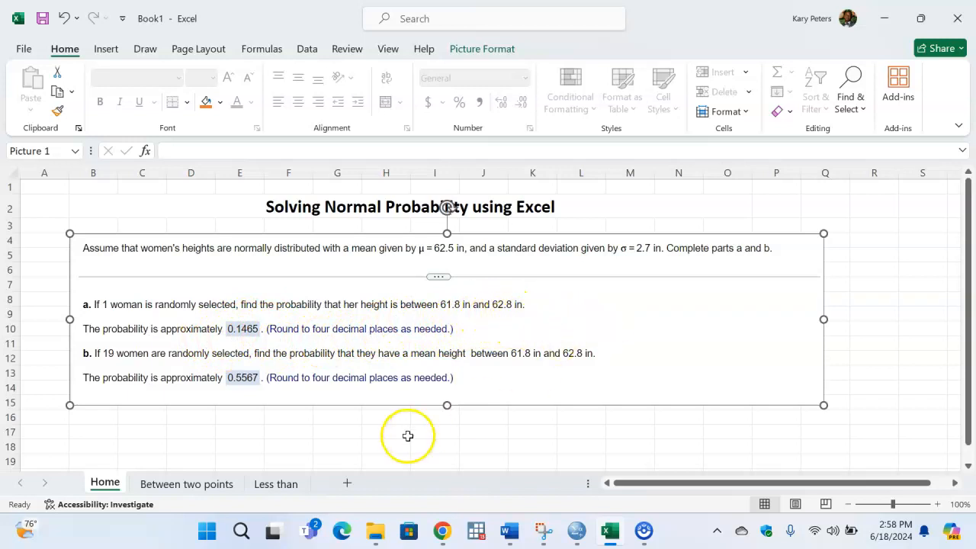
{"action": "left_click", "coordinate": [275, 488]}
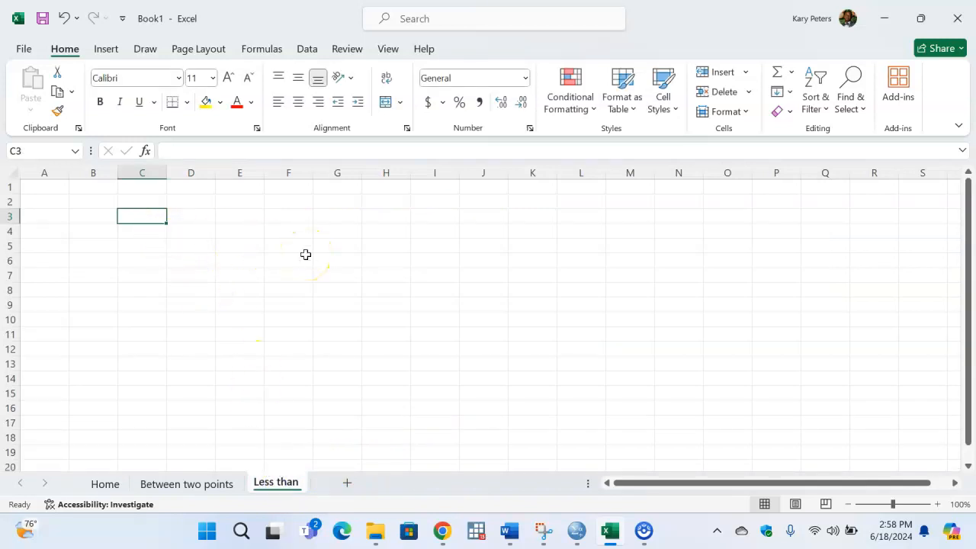
{"action": "type", "text": "<62.8"}
{"action": "left_click", "coordinate": [184, 247]}
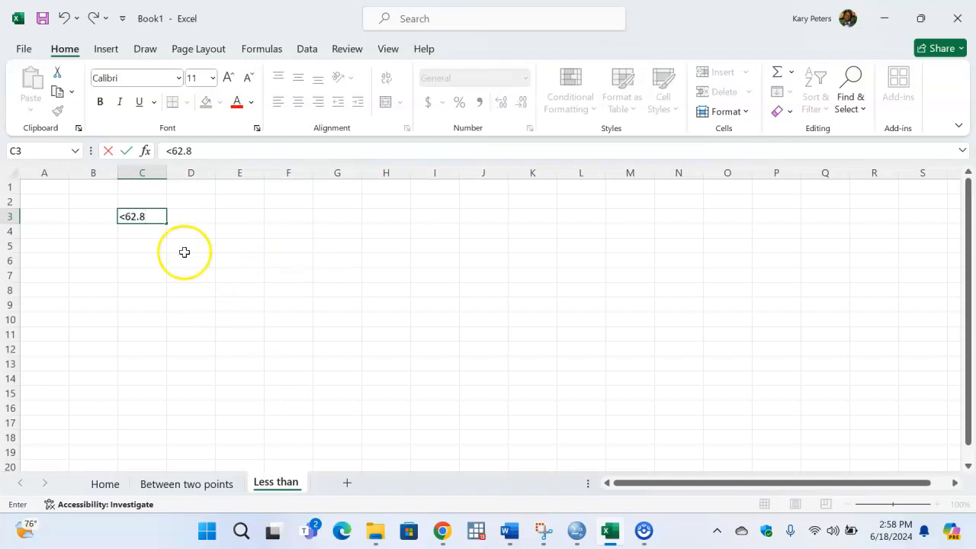
- Highlight cell C3 with a yellow fill
{"action": "left_click", "coordinate": [142, 215]}
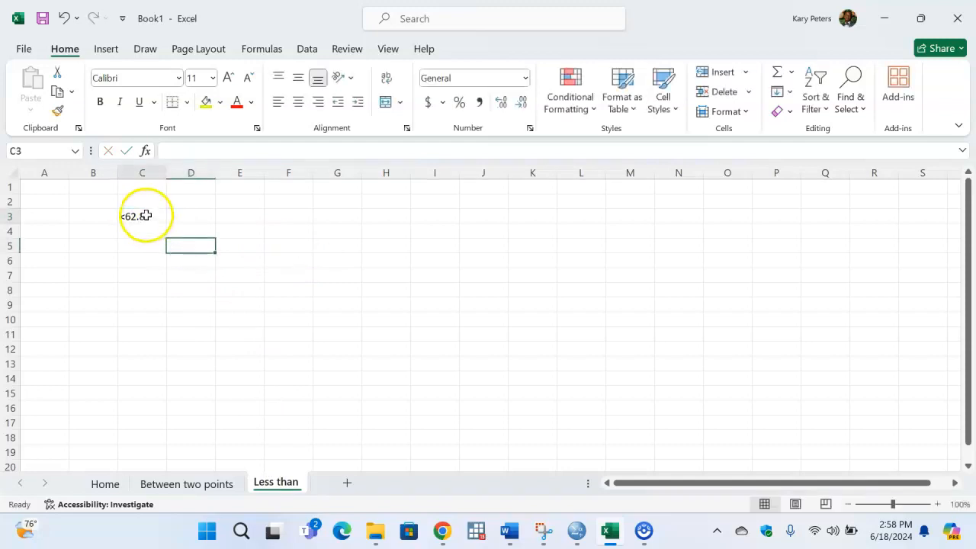
{"action": "left_click", "coordinate": [205, 102]}
{"action": "left_click", "coordinate": [194, 263]}
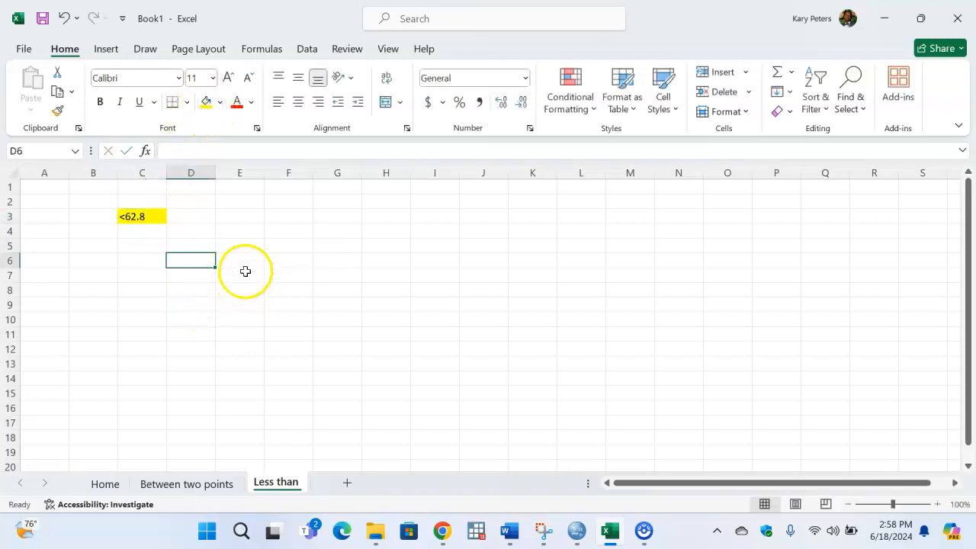
- Enter the note "normal distribution without any manipulation" in cell D6
{"action": "left_click", "coordinate": [203, 273]}
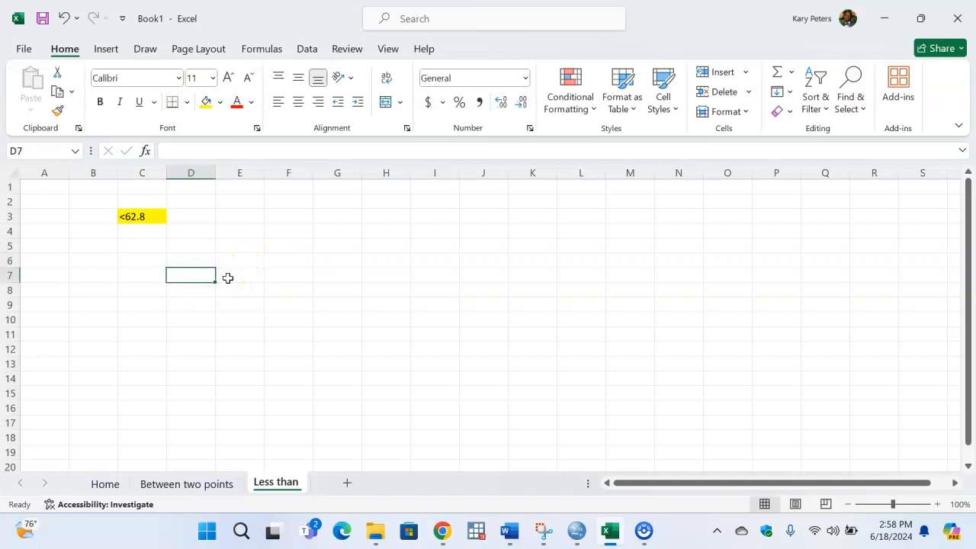
{"action": "left_click", "coordinate": [202, 260]}
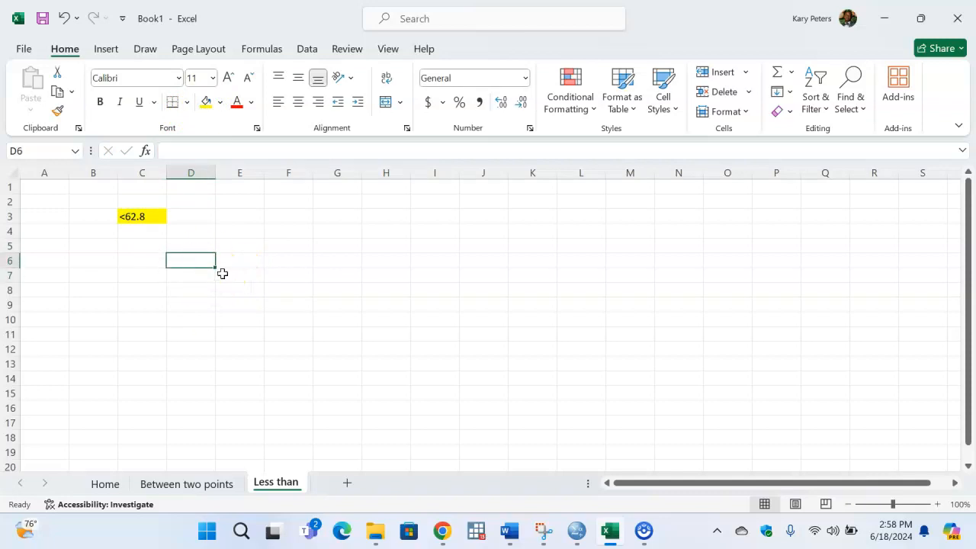
{"action": "type", "text": "normal distribution"}
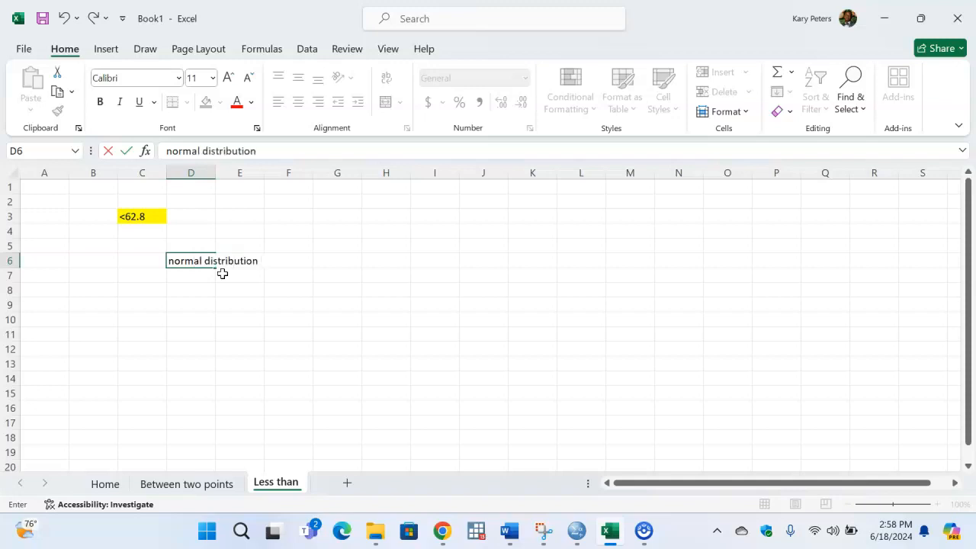
{"action": "type", "text": "without any manioulation"}
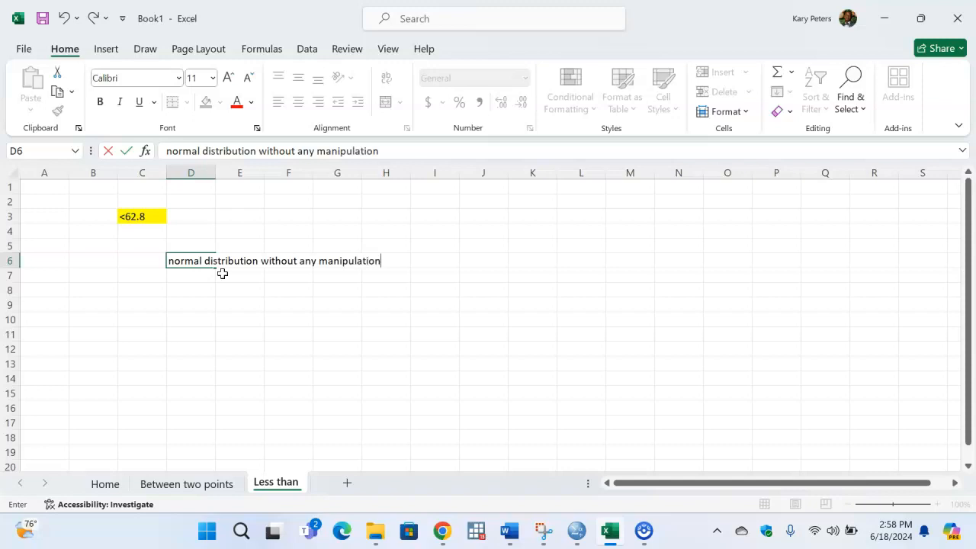
{"action": "key", "text": "Return"}
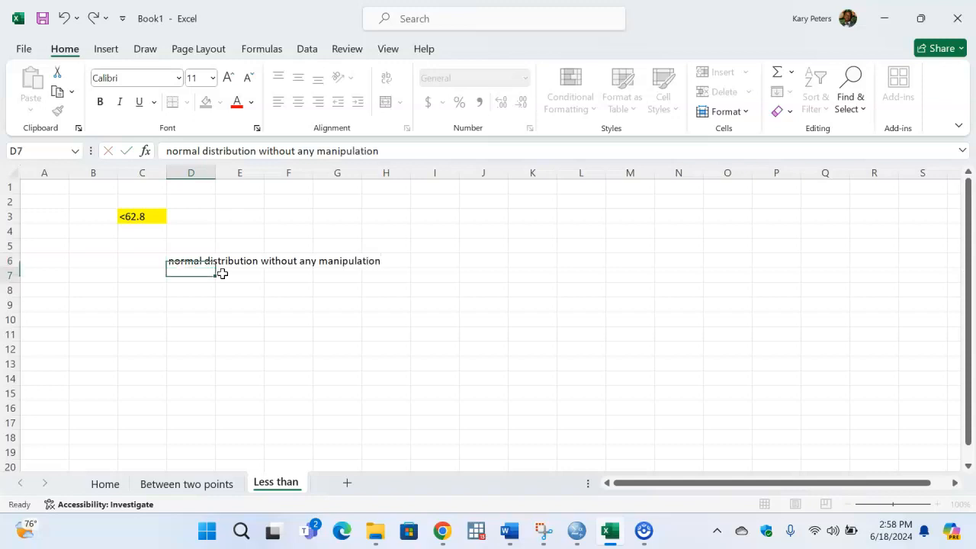
- Enter the mean 62.5 in C4 and the standard deviation 2.7 in C5
{"action": "left_click", "coordinate": [202, 303]}
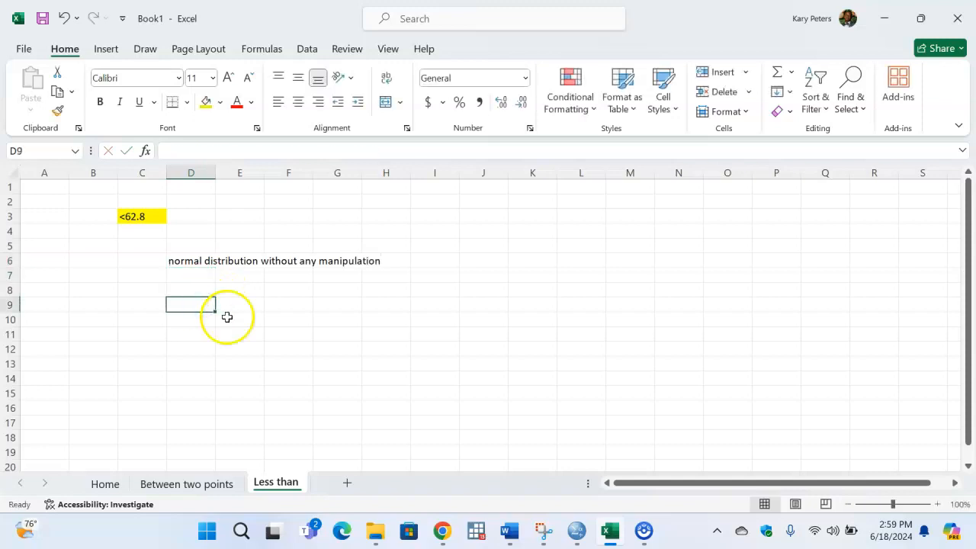
{"action": "left_click", "coordinate": [141, 231]}
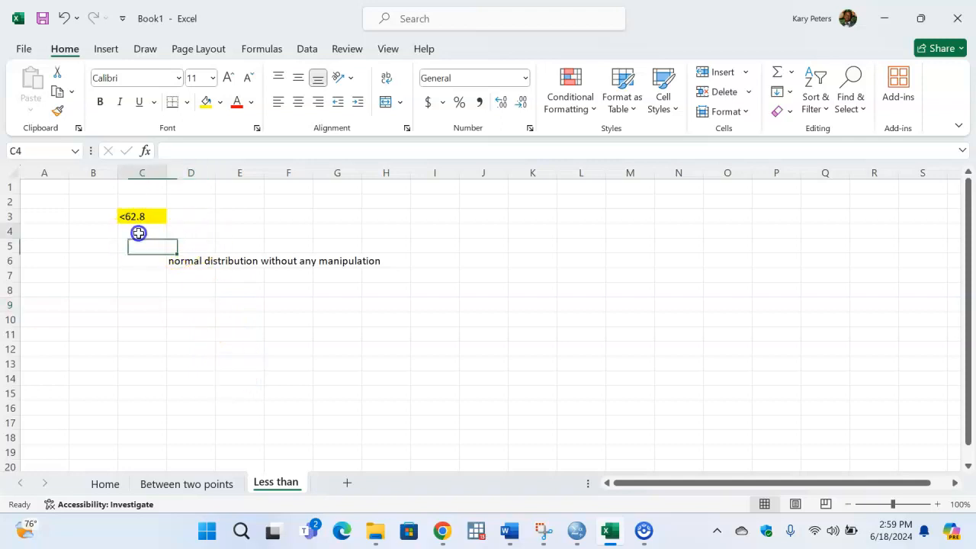
{"action": "type", "text": "62.5"}
{"action": "key", "text": "Return"}
{"action": "type", "text": "2."}
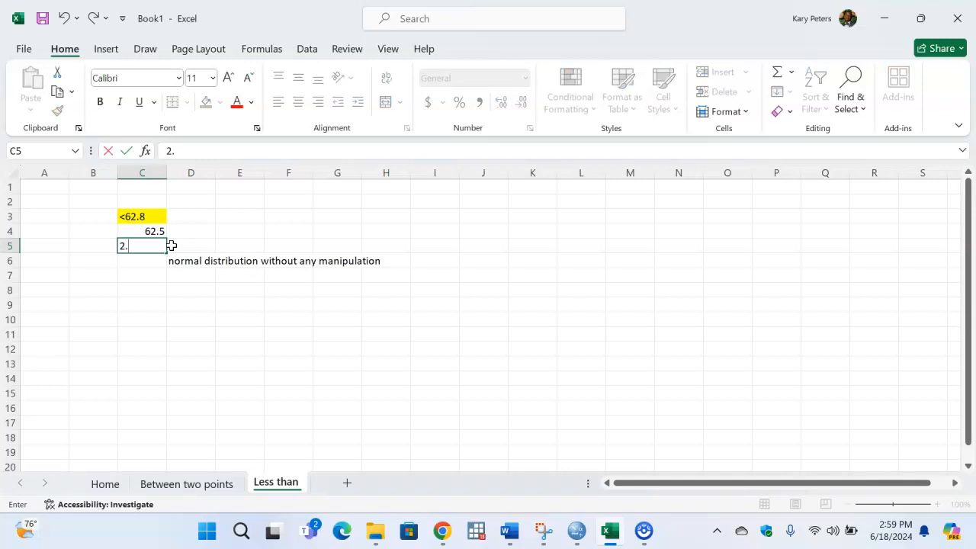
{"action": "key", "text": "Return"}
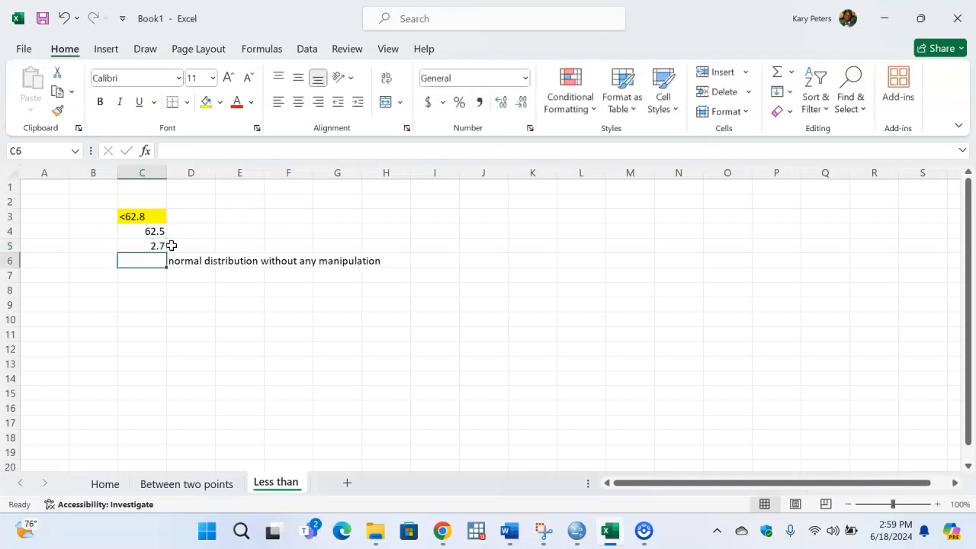
- Start a NORM.DIST formula in D9 with 62.8 as the x argument
{"action": "left_click", "coordinate": [192, 304]}
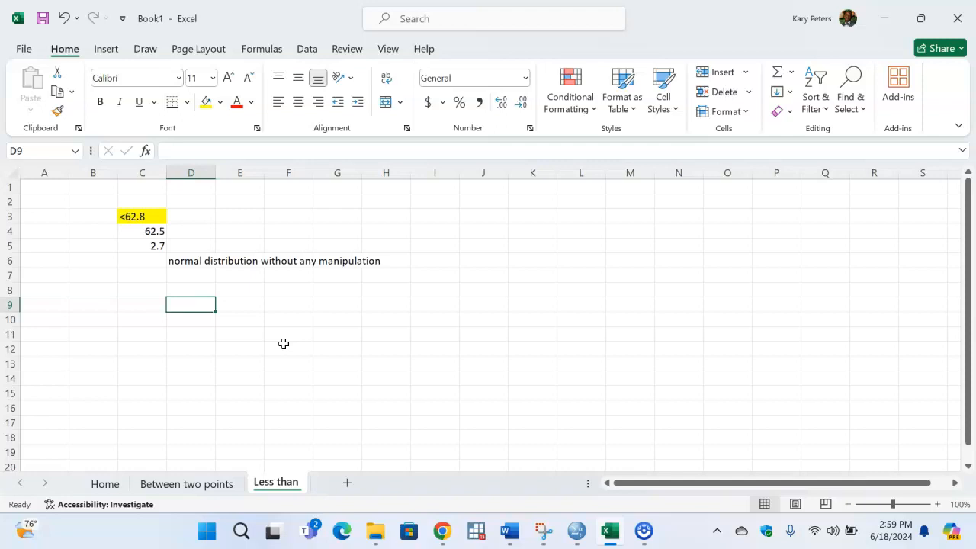
{"action": "type", "text": "=norm"}
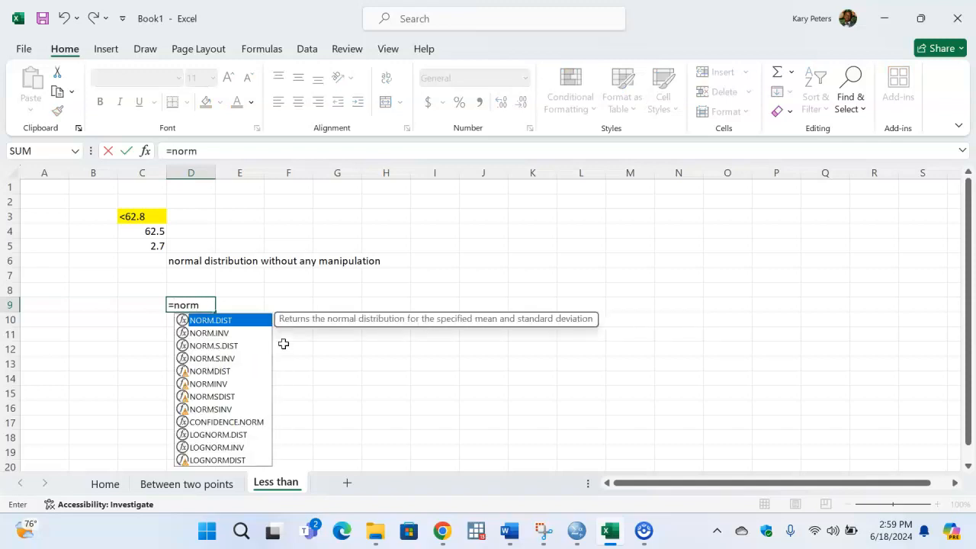
{"action": "key", "text": "Tab"}
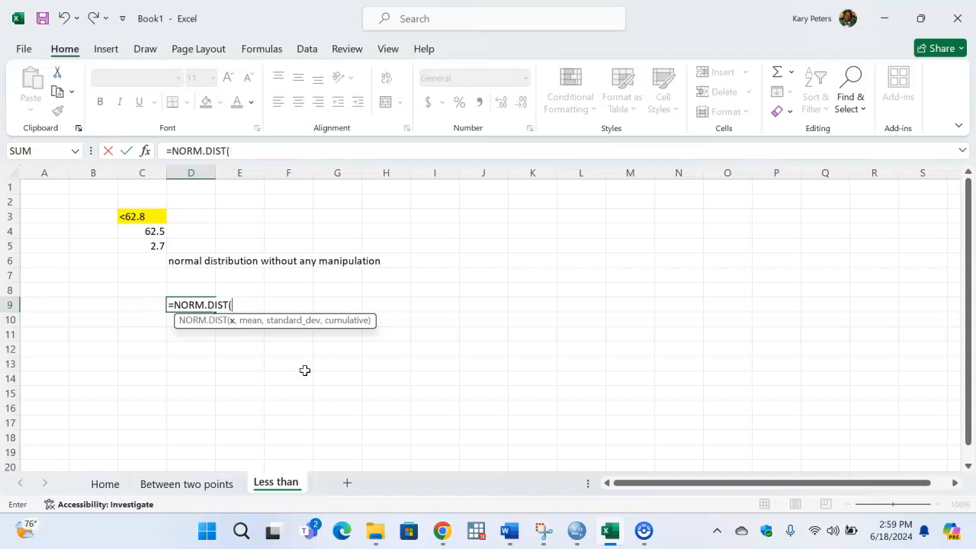
{"action": "key", "text": "BackSpace"}
{"action": "type", "text": "("}
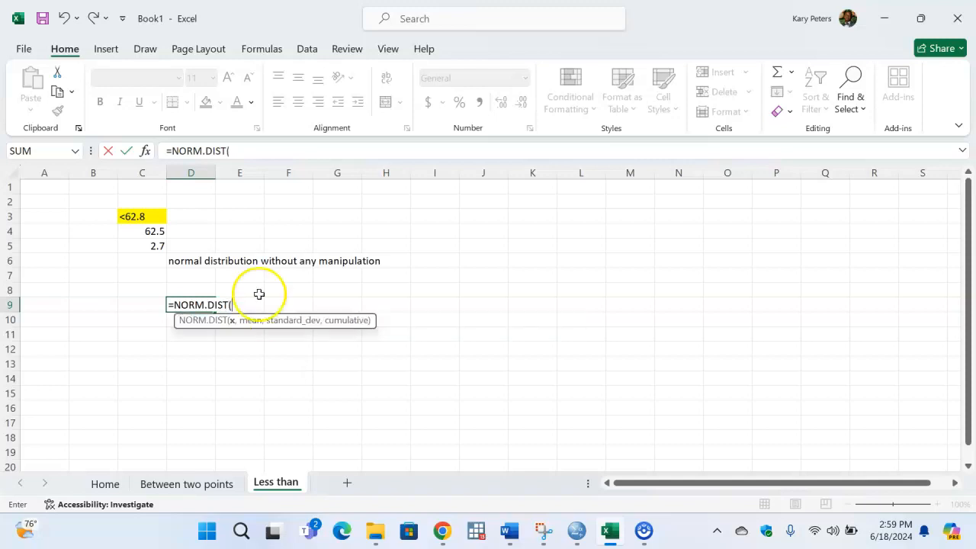
{"action": "left_click", "coordinate": [147, 235]}
{"action": "key", "text": "BackSpace"}
{"action": "key", "text": "BackSpace"}
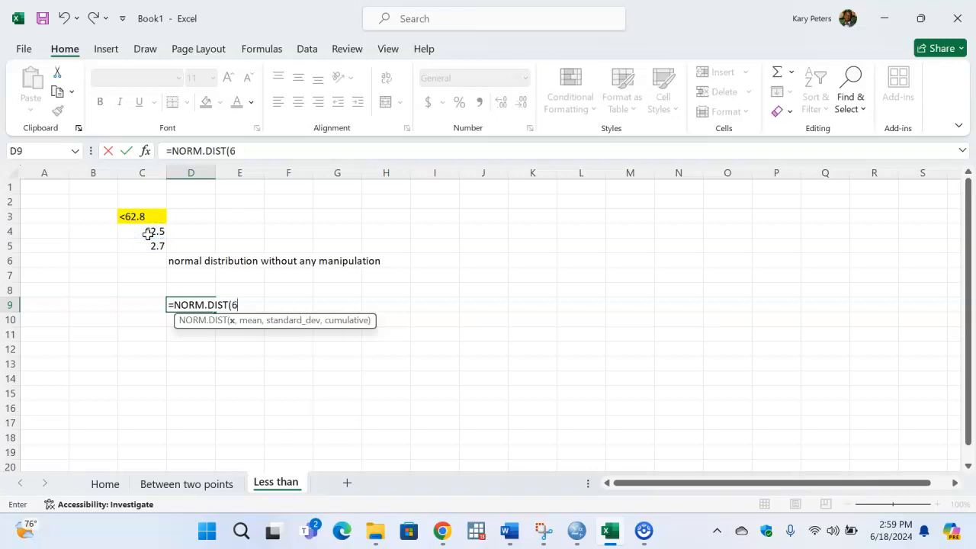
{"action": "type", "text": "62.8,"}
- Complete the D9 formula with C4 as the mean, C5 as the standard deviation and TRUE for cumulative
{"action": "left_click", "coordinate": [148, 233]}
{"action": "type", "text": ","}
{"action": "left_click", "coordinate": [153, 246]}
{"action": "type", "text": ","}
{"action": "key", "text": "Tab"}
{"action": "type", "text": ")"}
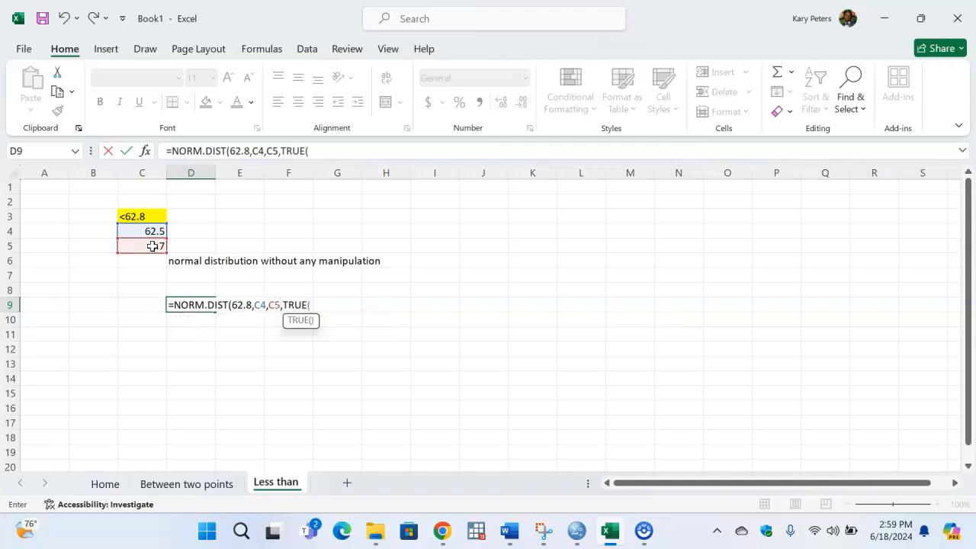
{"action": "key", "text": "Return"}
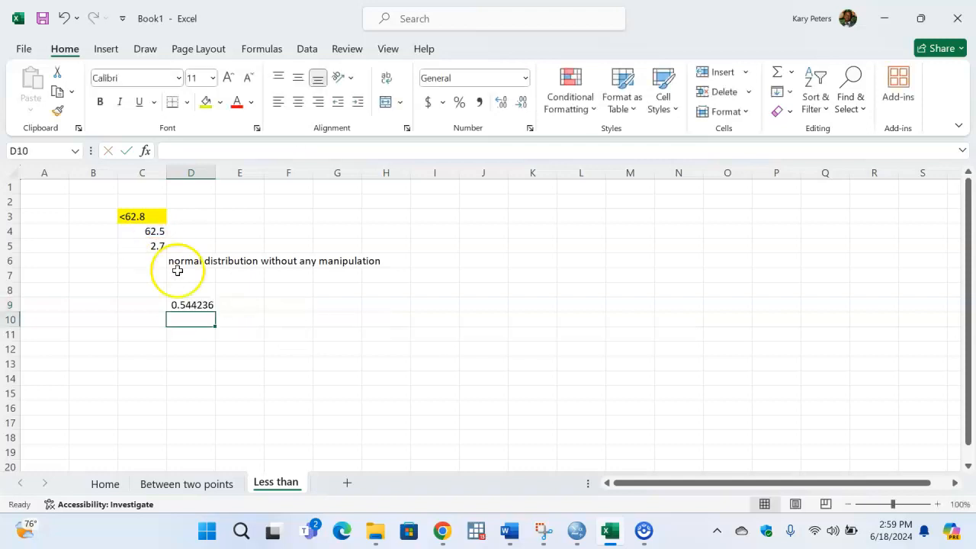
{"action": "left_click", "coordinate": [192, 305]}
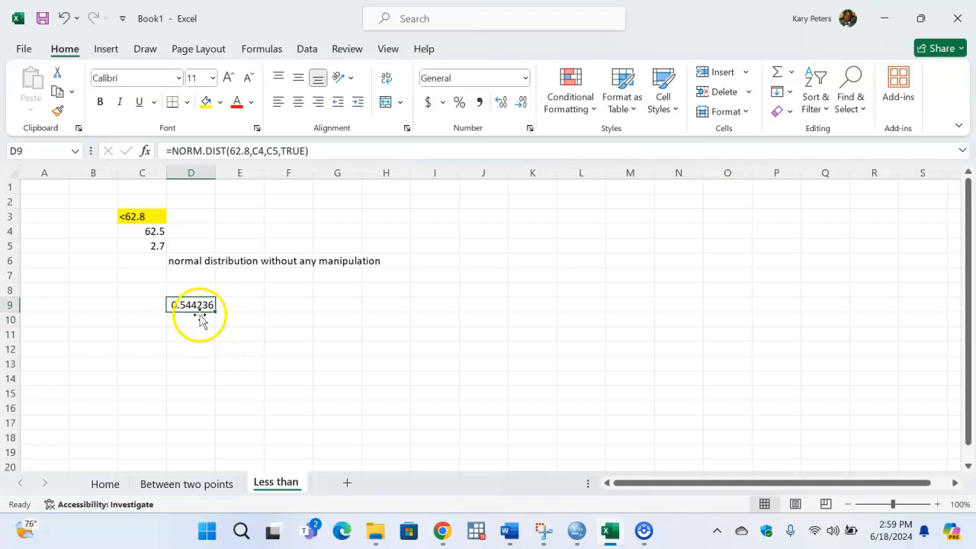
- Enter the second condition <61.8 in cell D3, beside the highlighted one
{"action": "left_click", "coordinate": [199, 320]}
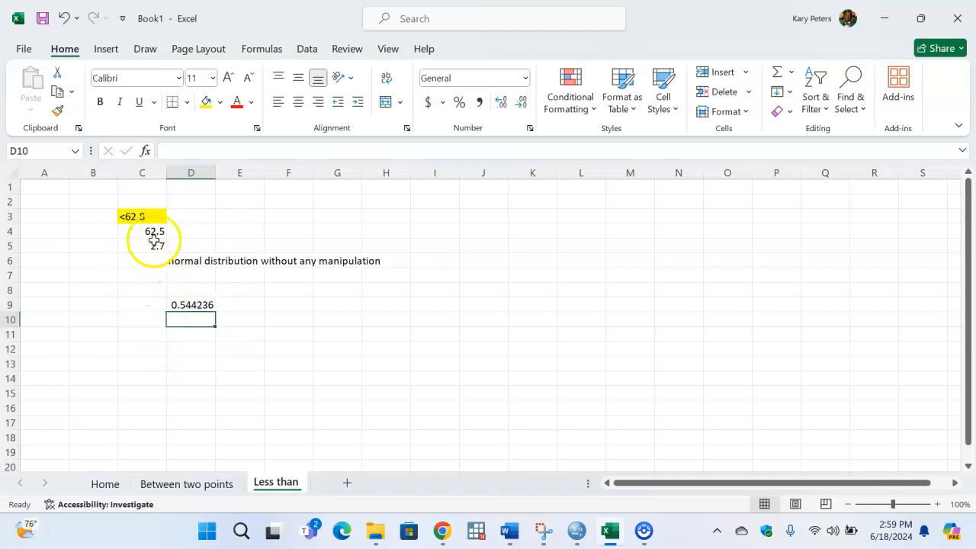
{"action": "left_click", "coordinate": [204, 220]}
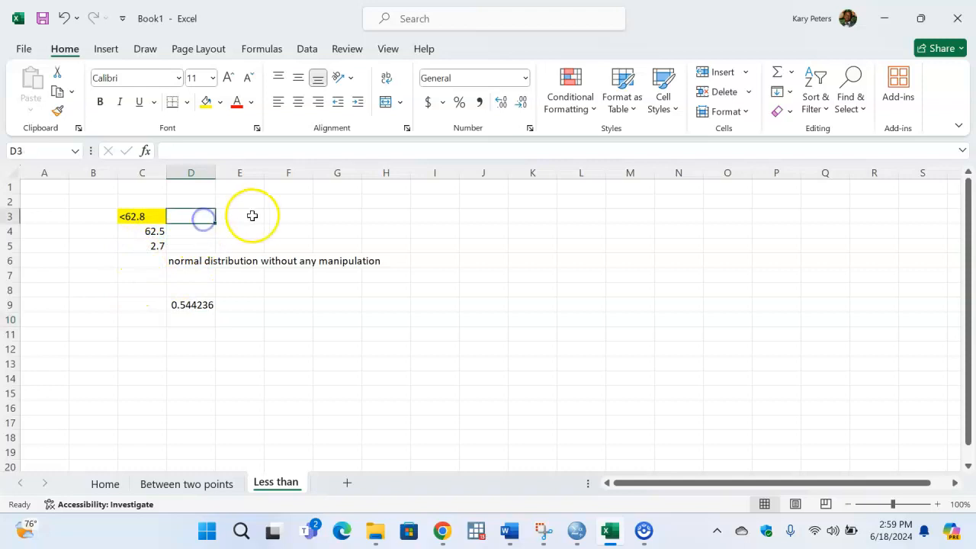
{"action": "type", "text": "<61.8"}
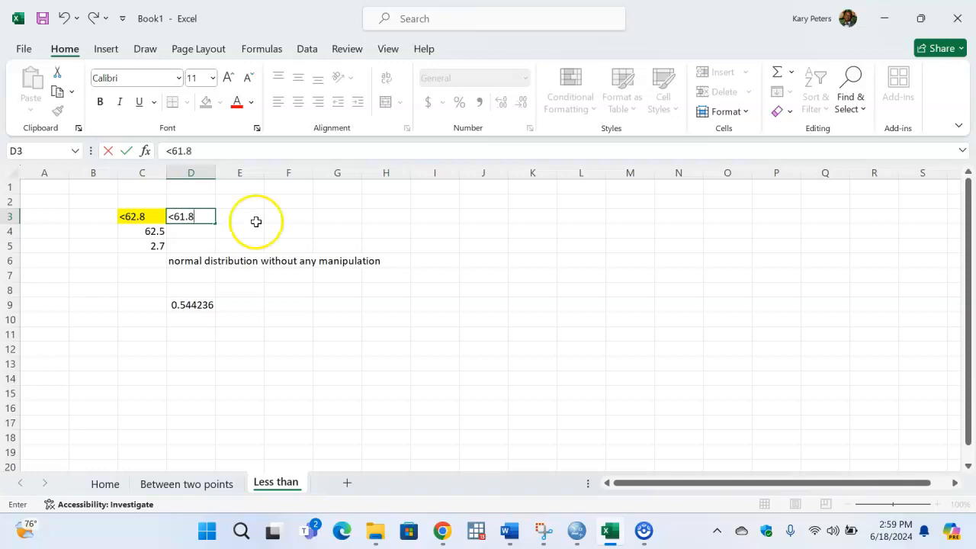
{"action": "key", "text": "Return"}
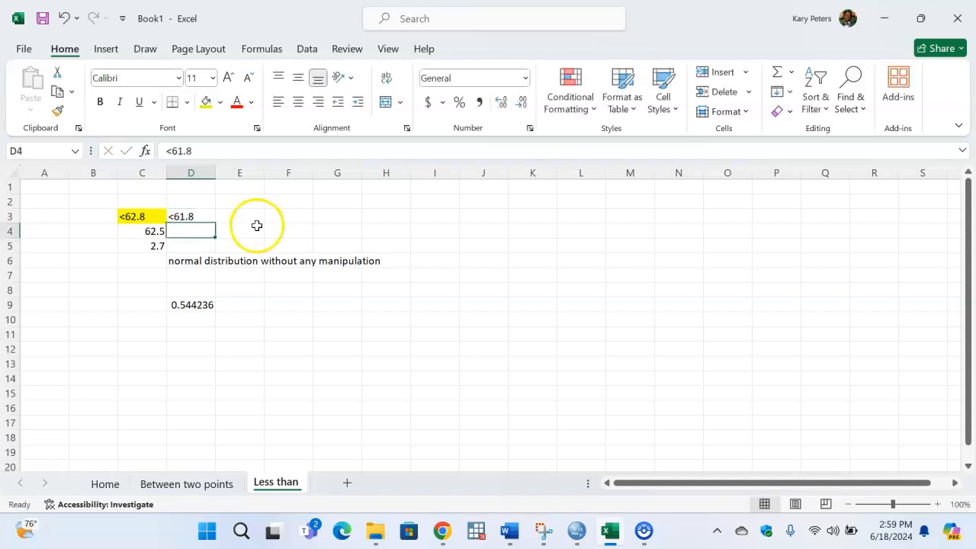
- Fill the mean and standard deviation from C4:C5 across into D4:D5 and check them against the formula in D9
{"action": "type", "text": "="}
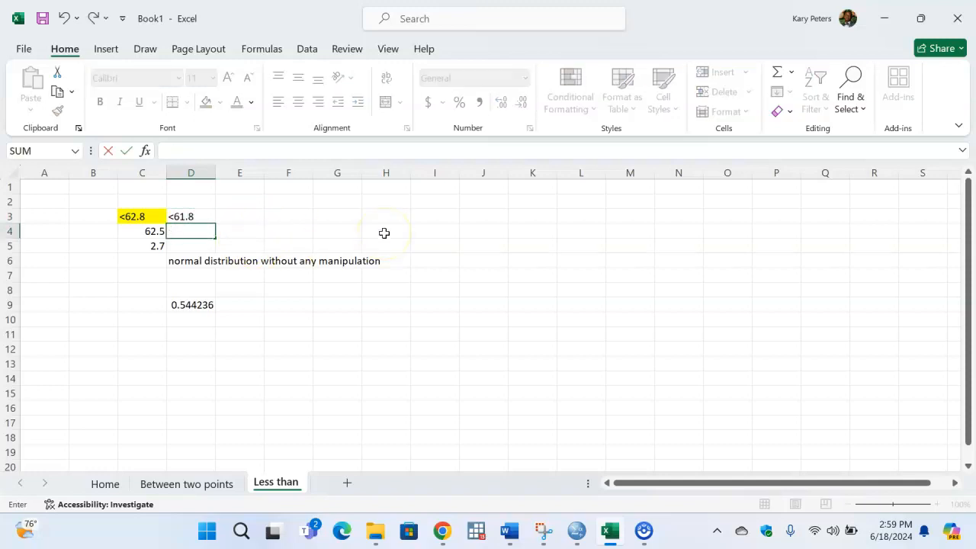
{"action": "key", "text": "Escape"}
{"action": "left_click_drag", "start_coordinate": [152, 231], "coordinate": [198, 249]}
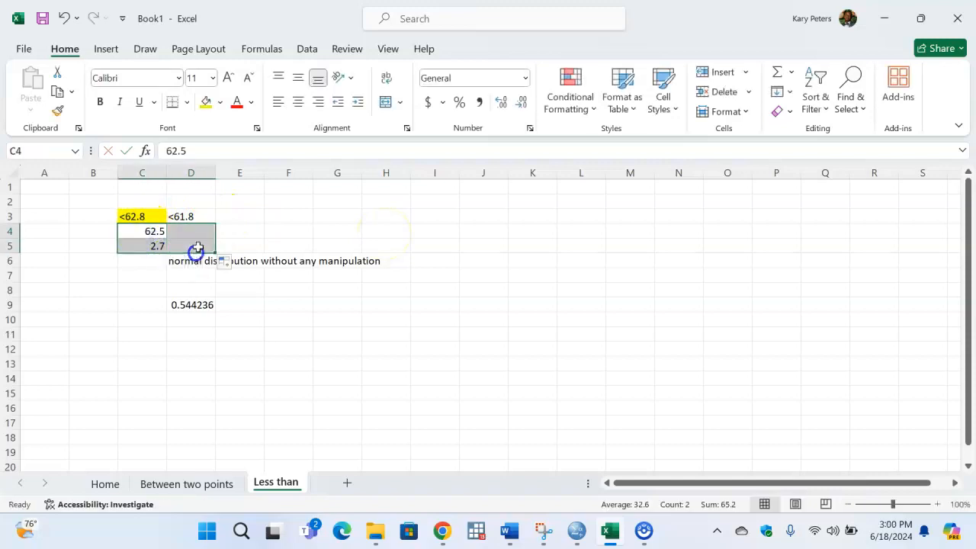
{"action": "left_click", "coordinate": [295, 230]}
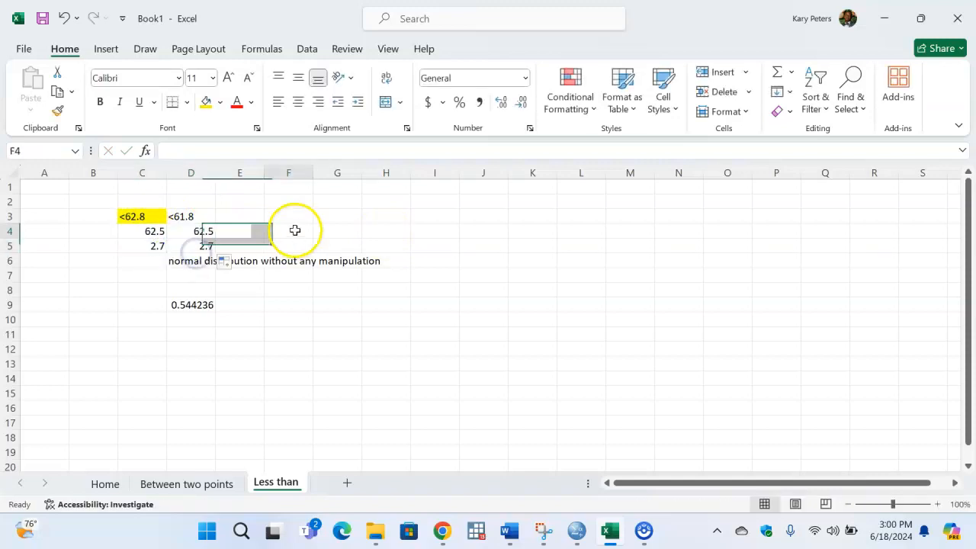
{"action": "left_click", "coordinate": [204, 232]}
{"action": "left_click", "coordinate": [207, 246]}
{"action": "left_click", "coordinate": [204, 309]}
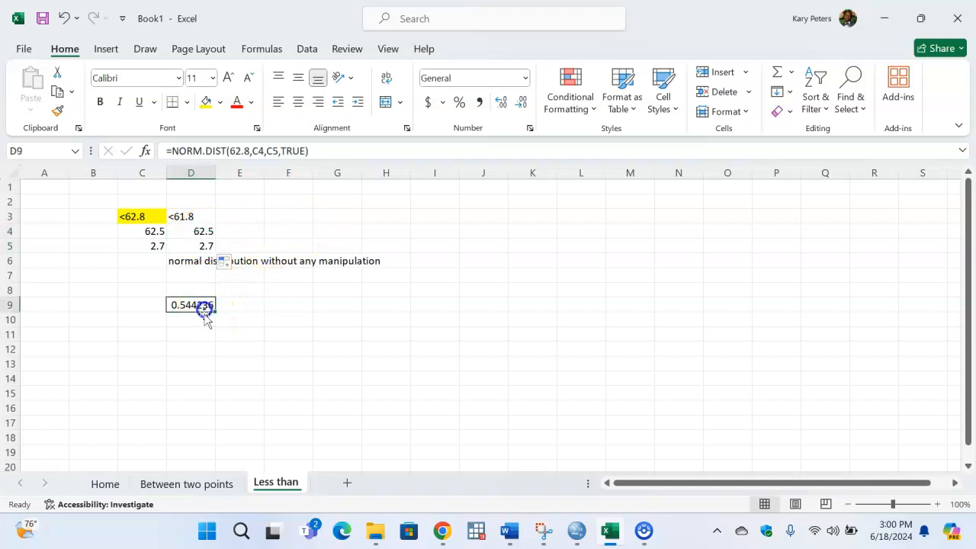
{"action": "left_click", "coordinate": [255, 304]}
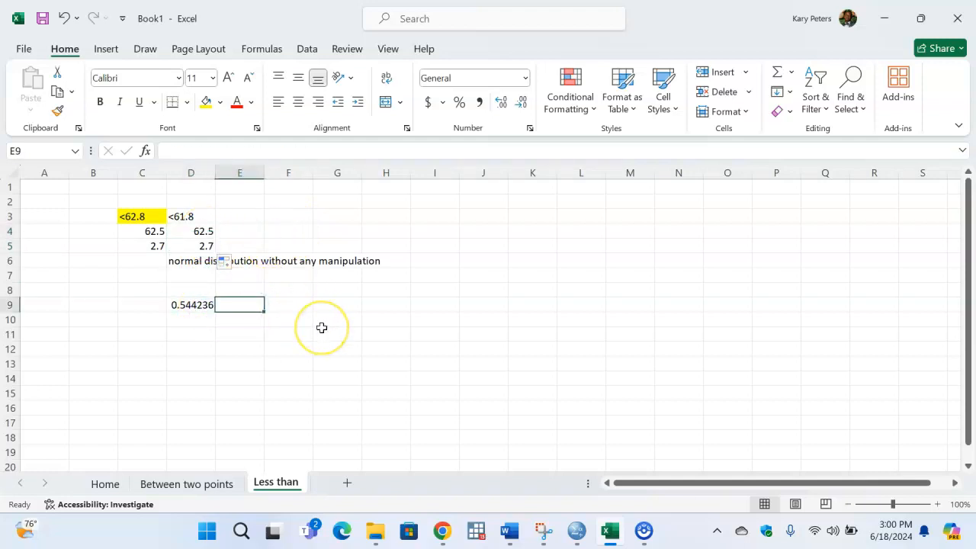
- Start a NORM.DIST formula in E9 with 61.8 as the x argument
{"action": "type", "text": "=norm"}
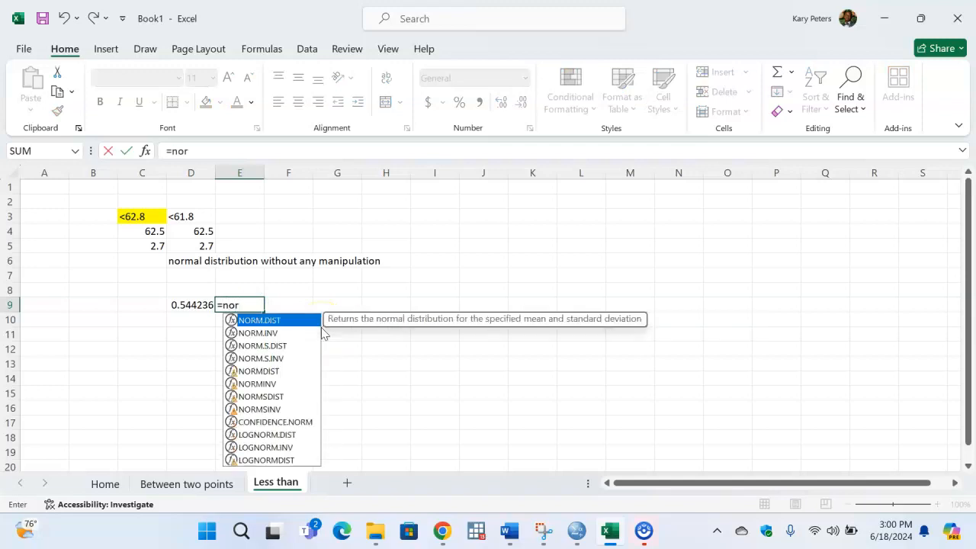
{"action": "key", "text": "Tab"}
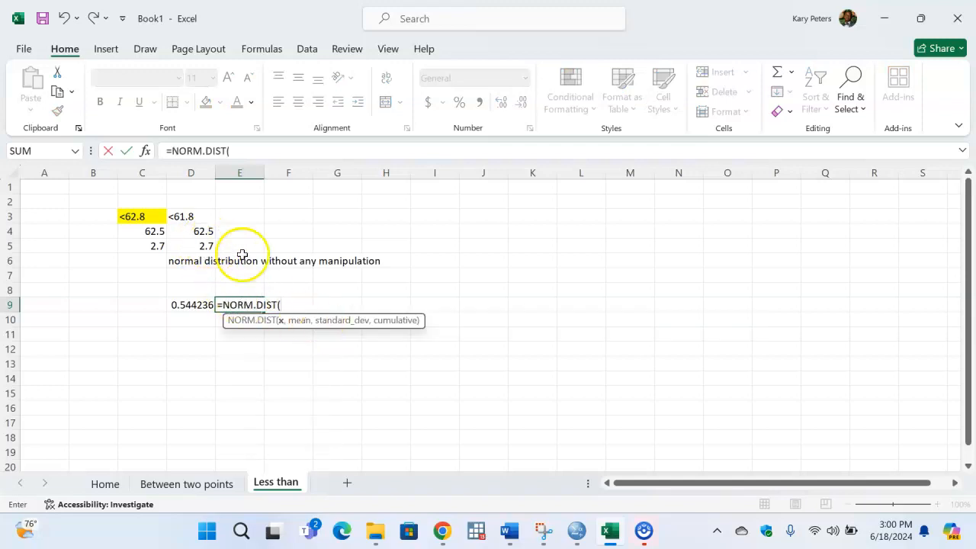
{"action": "type", "text": "61.8,"}
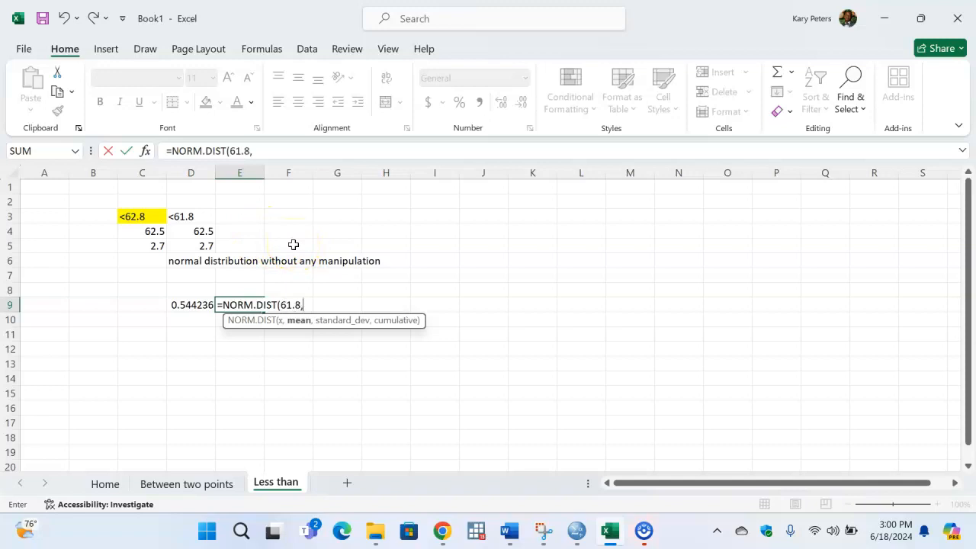
- Complete the E9 formula with D4 as the mean, D5 as the standard deviation and TRUE for cumulative
{"action": "left_click", "coordinate": [207, 233]}
{"action": "type", "text": ","}
{"action": "left_click", "coordinate": [202, 246]}
{"action": "type", "text": ","}
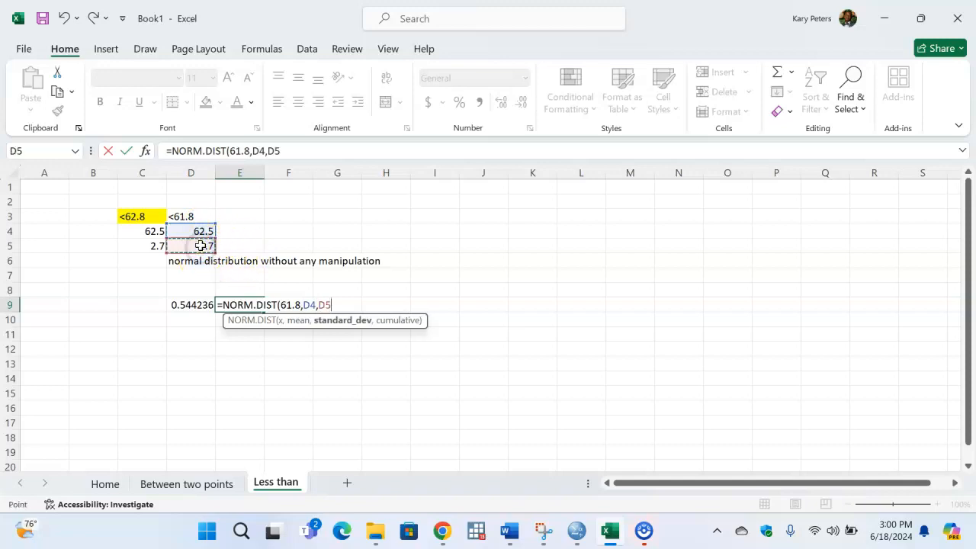
{"action": "key", "text": "Tab"}
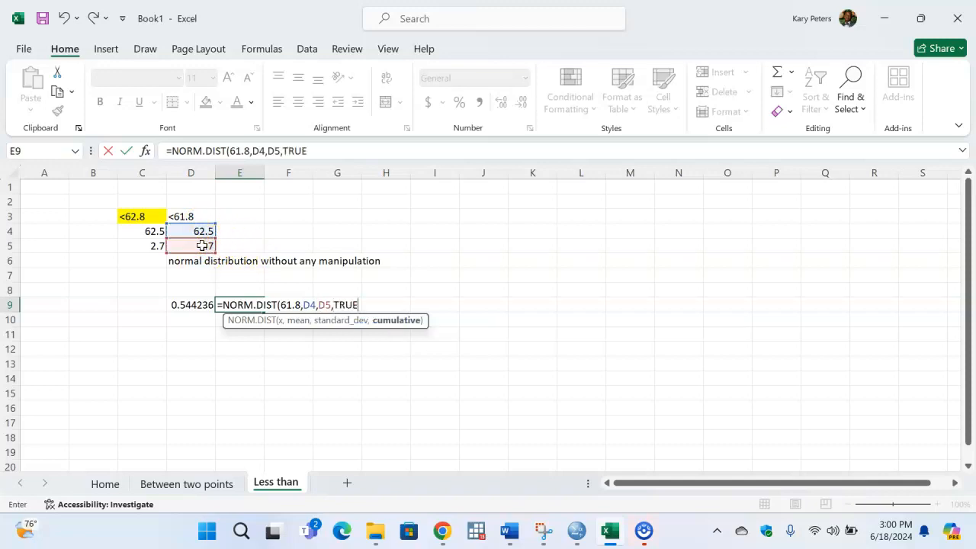
{"action": "type", "text": ")"}
{"action": "key", "text": "Return"}
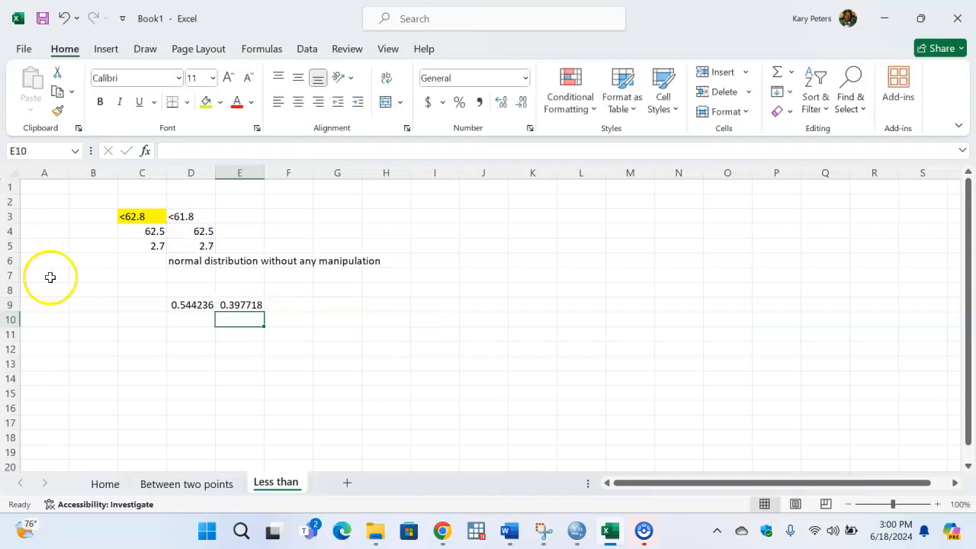
- Color the two less-than probabilities in D9:E9 red
{"action": "key", "text": "Up"}
{"action": "left_click", "coordinate": [267, 338]}
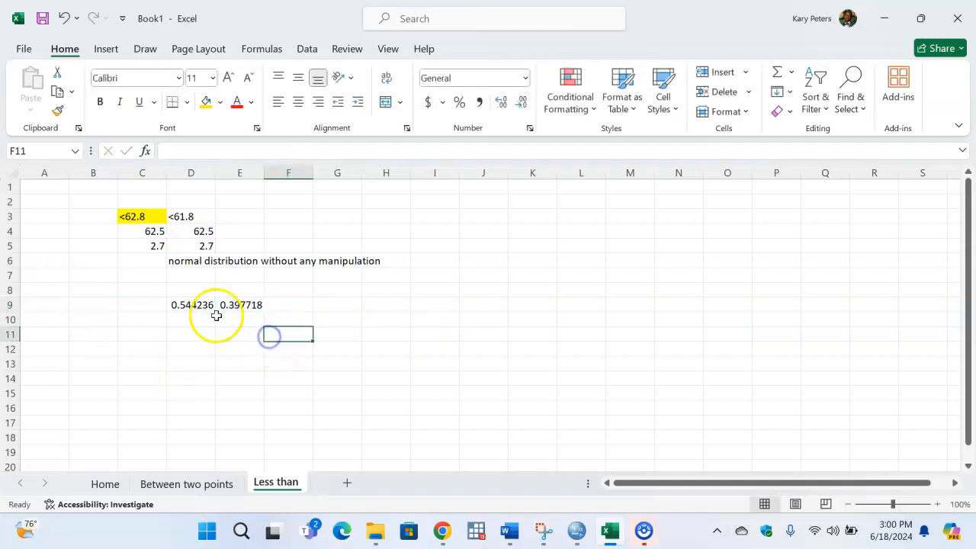
{"action": "left_click_drag", "start_coordinate": [192, 305], "coordinate": [240, 306]}
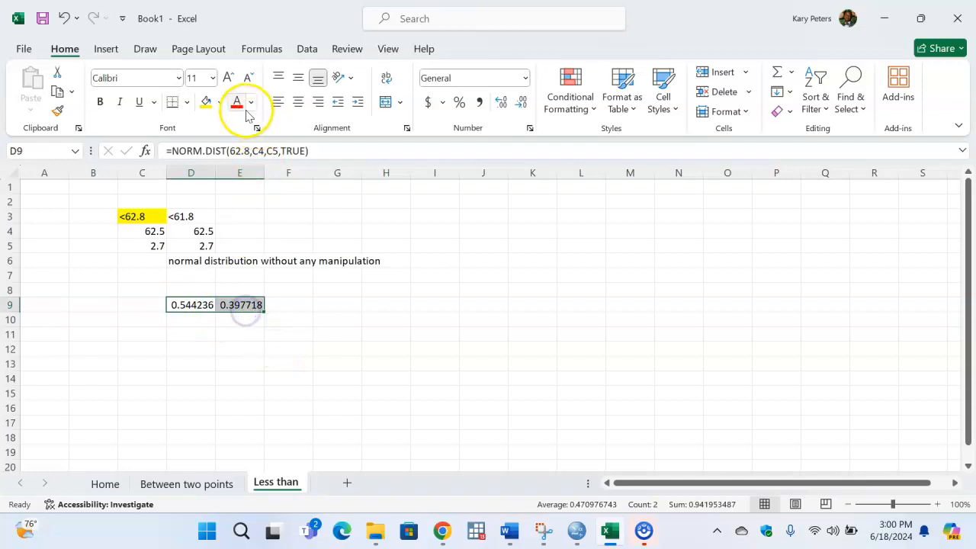
{"action": "left_click", "coordinate": [237, 104]}
{"action": "left_click", "coordinate": [285, 332]}
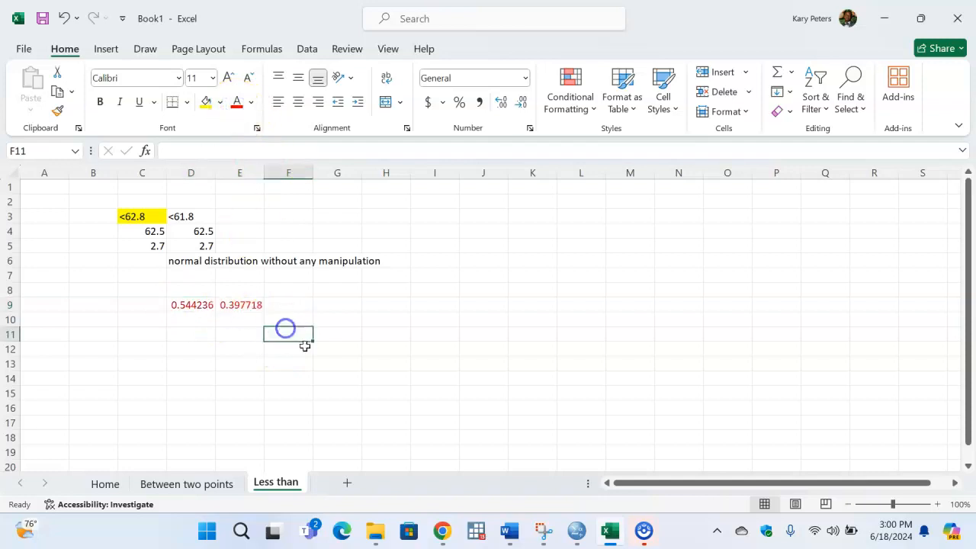
{"action": "left_click", "coordinate": [221, 330]}
{"action": "left_click", "coordinate": [236, 315]}
{"action": "left_click", "coordinate": [280, 307]}
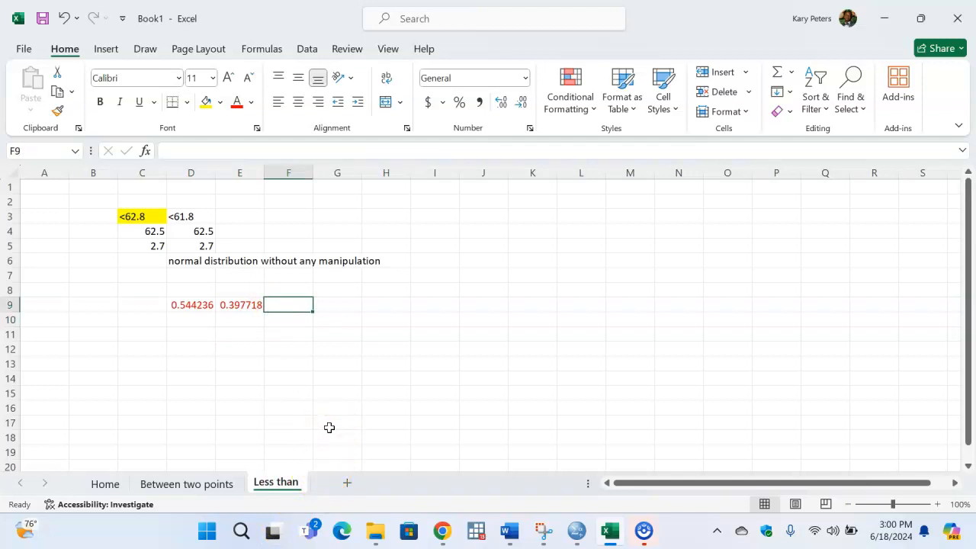
- Add a new worksheet and name it "Greater than"
{"action": "left_click", "coordinate": [348, 483]}
{"action": "double_click", "coordinate": [340, 482]}
{"action": "type", "text": "G"}
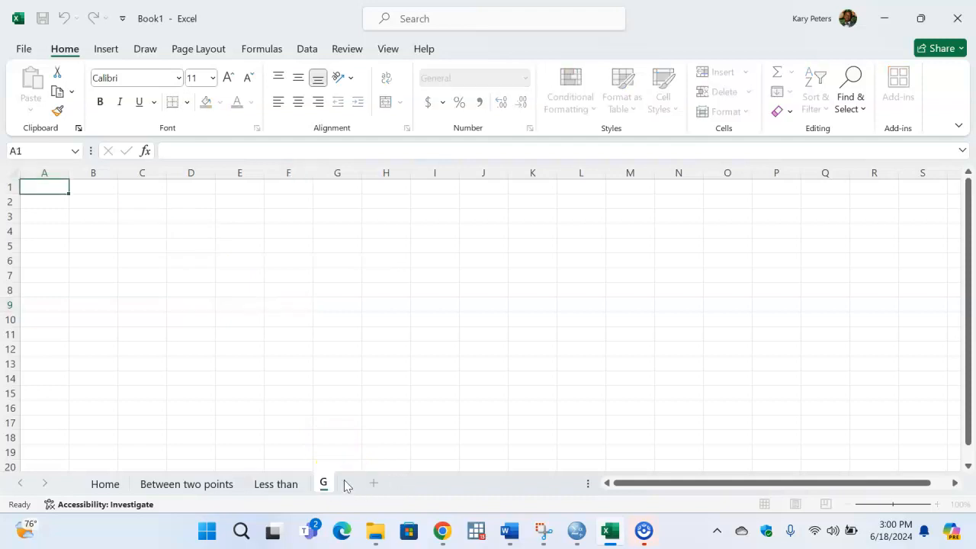
{"action": "type", "text": "reater than"}
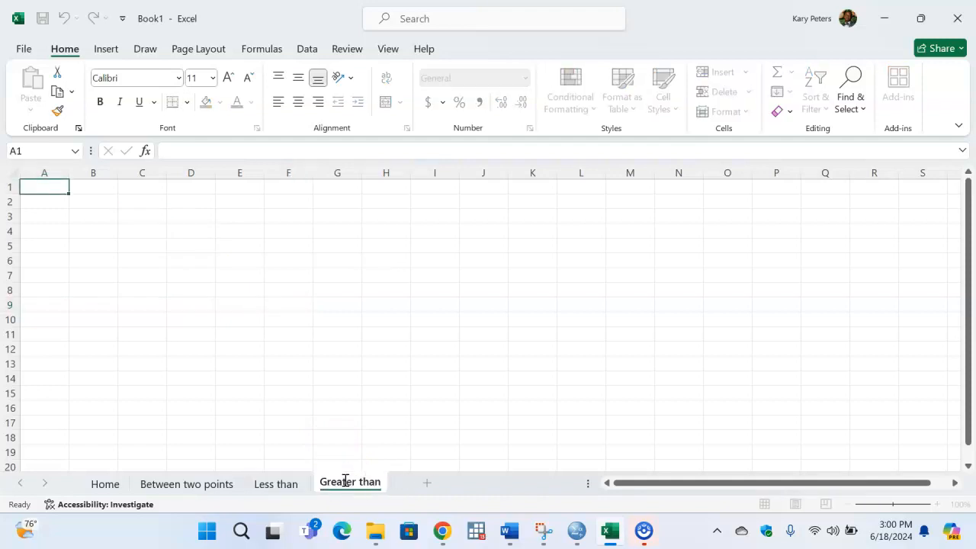
{"action": "left_click", "coordinate": [147, 231]}
- Enter the conditions >62.8 in C3 and >61.8 in C4
{"action": "left_click", "coordinate": [141, 218]}
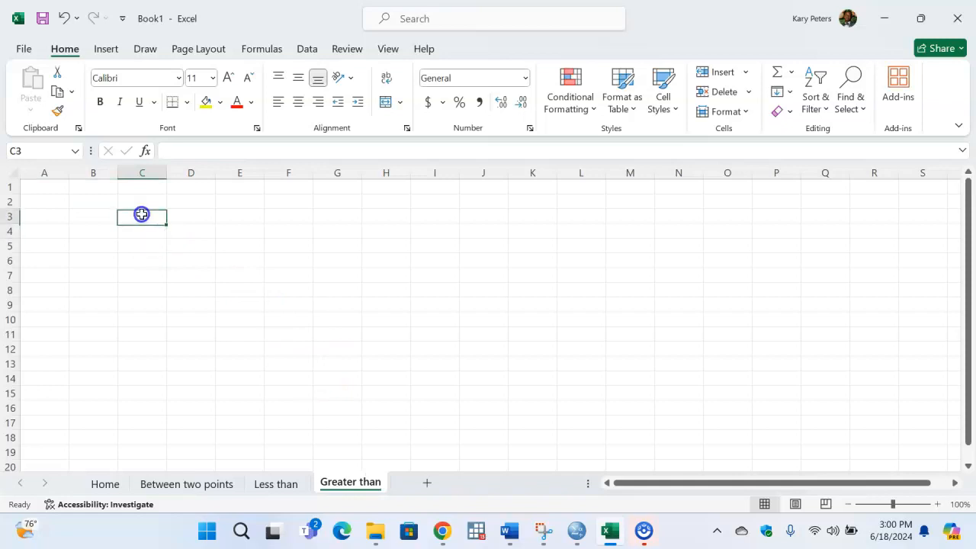
{"action": "type", "text": ">62.8"}
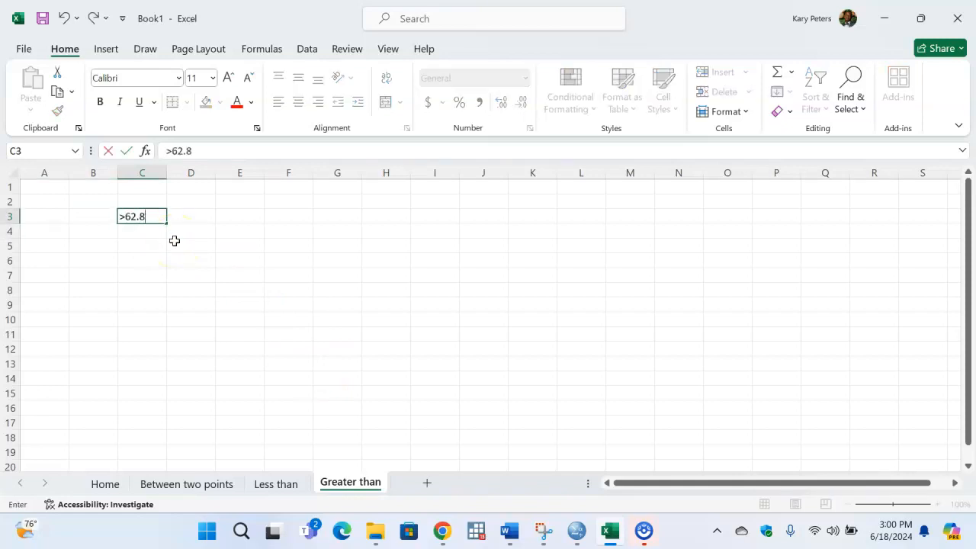
{"action": "key", "text": "Return"}
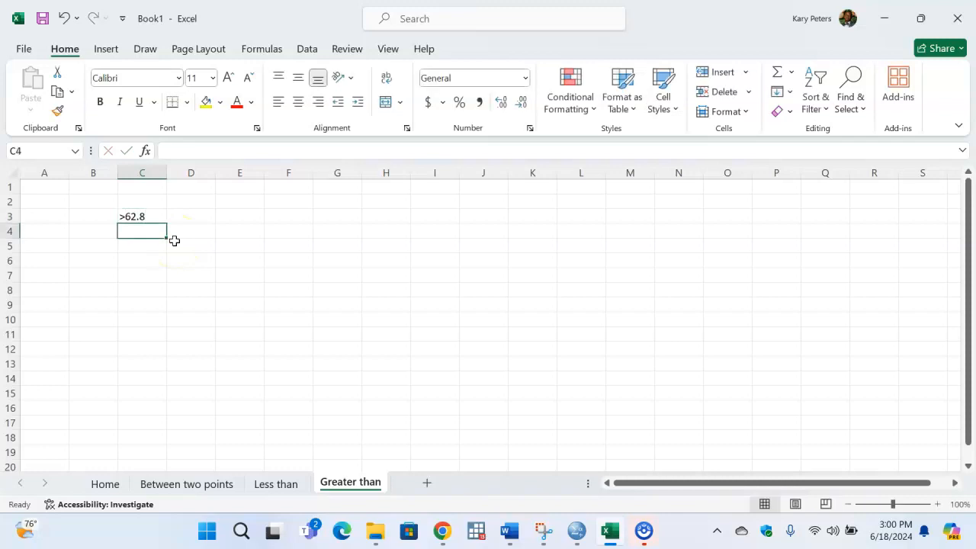
{"action": "type", "text": ">61."}
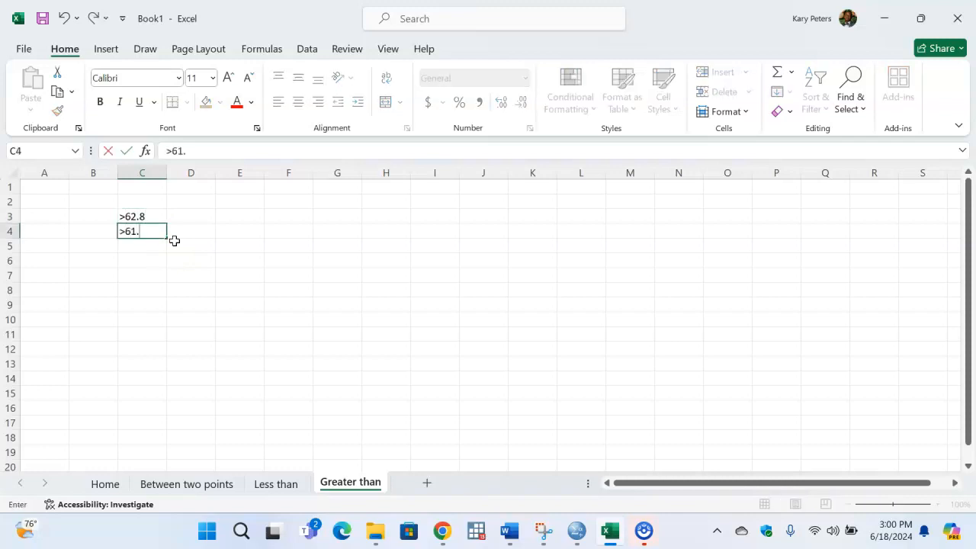
{"action": "key", "text": "Return"}
{"action": "left_click_drag", "start_coordinate": [157, 215], "coordinate": [157, 236]}
- Label E4 as "mean" and E5 as "sd" beside the conditions
{"action": "left_click", "coordinate": [221, 220]}
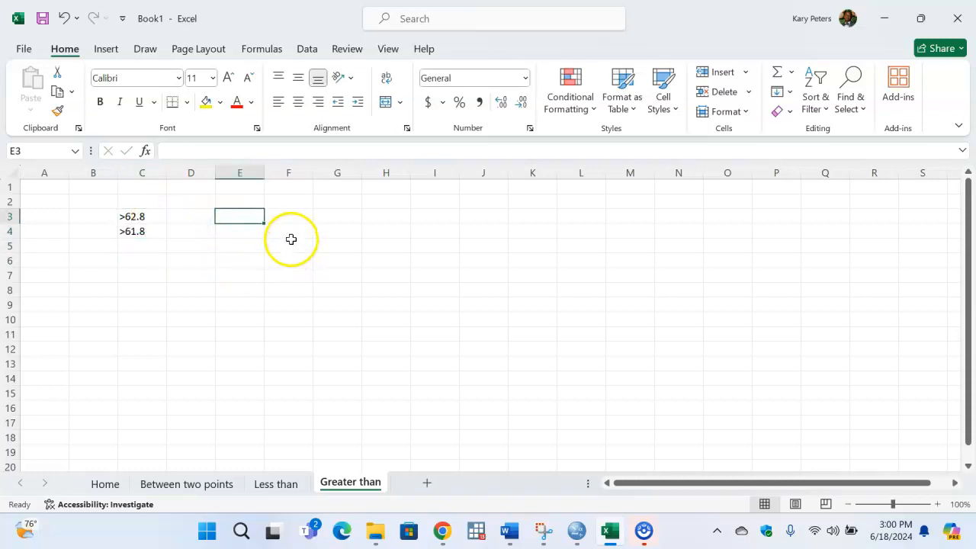
{"action": "left_click", "coordinate": [290, 235]}
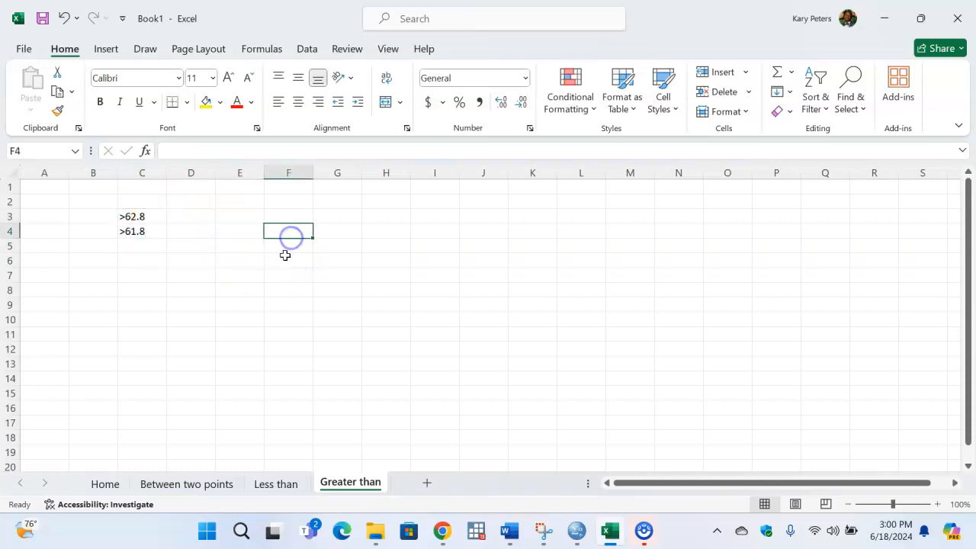
{"action": "left_click", "coordinate": [251, 236]}
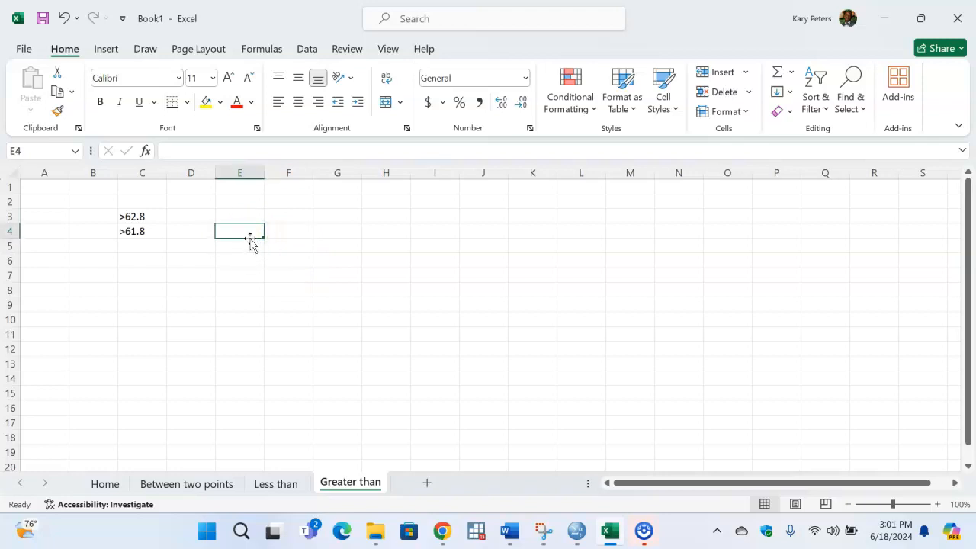
{"action": "type", "text": "mean"}
{"action": "key", "text": "Return"}
{"action": "type", "text": "sd"}
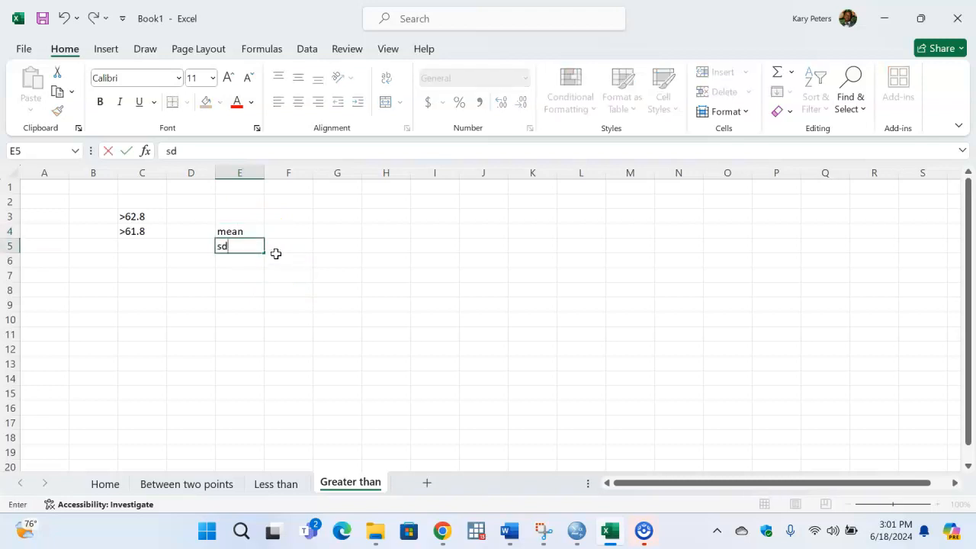
- Enter 62.5 as the mean in F4 and 2.7 as the standard deviation in F5
{"action": "left_click", "coordinate": [288, 231]}
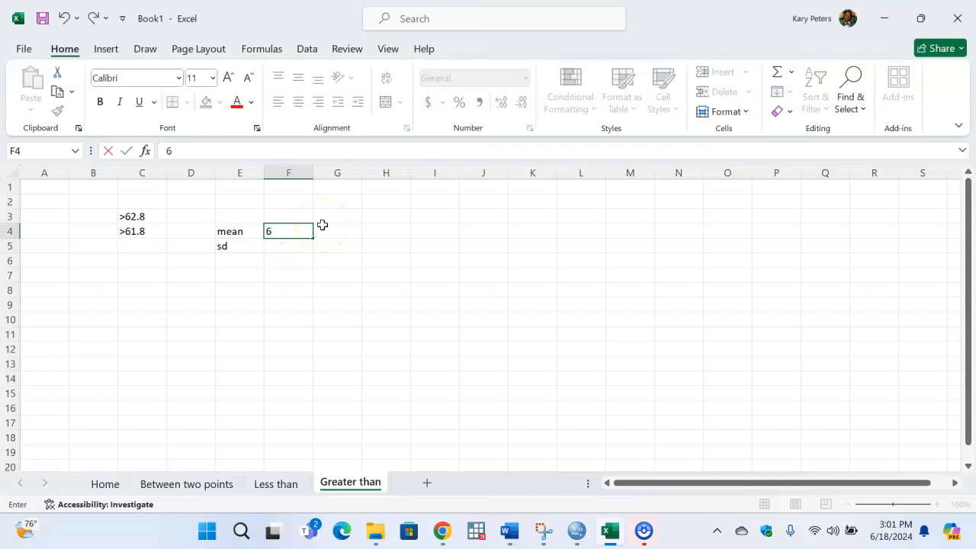
{"action": "type", "text": "62.5"}
{"action": "key", "text": "Return"}
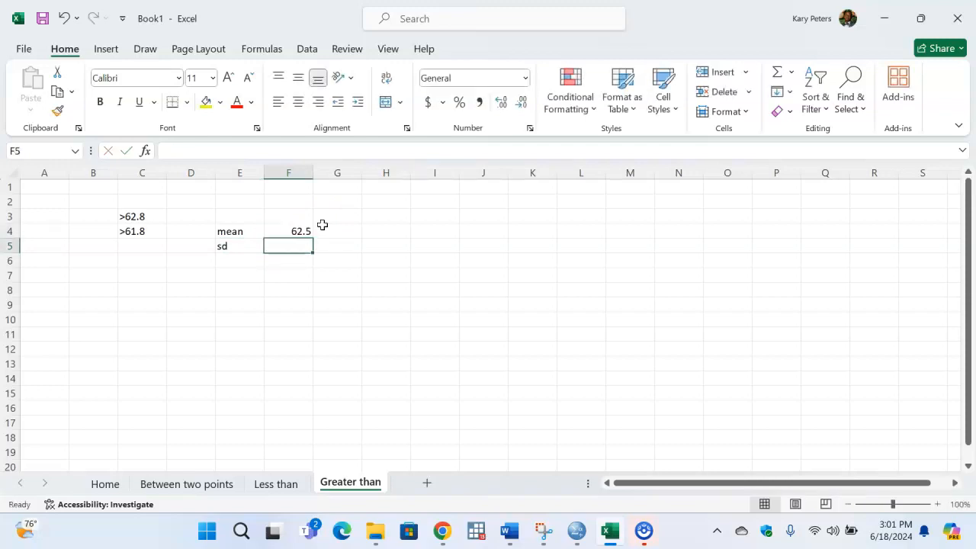
{"action": "type", "text": "2"}
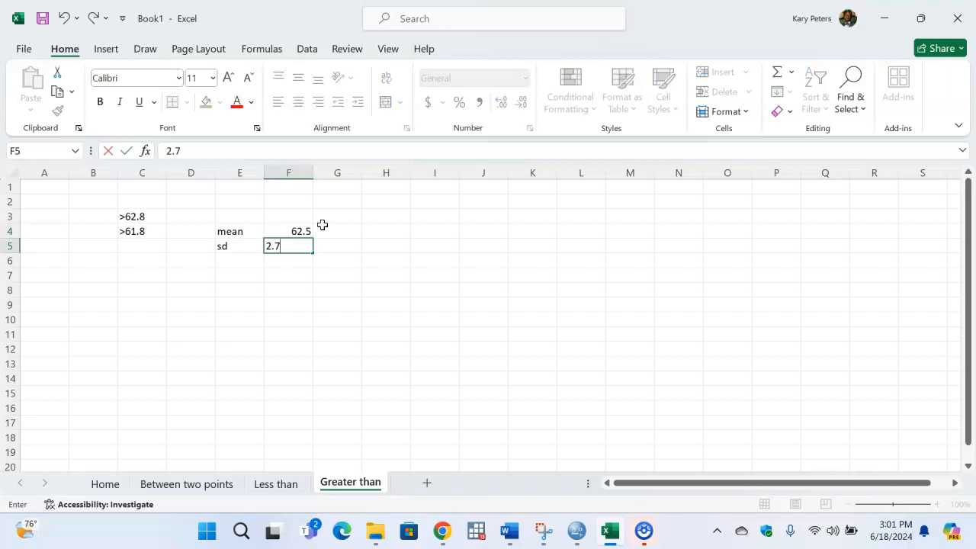
{"action": "type", "text": ".7"}
{"action": "key", "text": "Return"}
- Enter the note "1-normal distribution" in D7 as the method for greater-than cases
{"action": "left_click", "coordinate": [296, 290]}
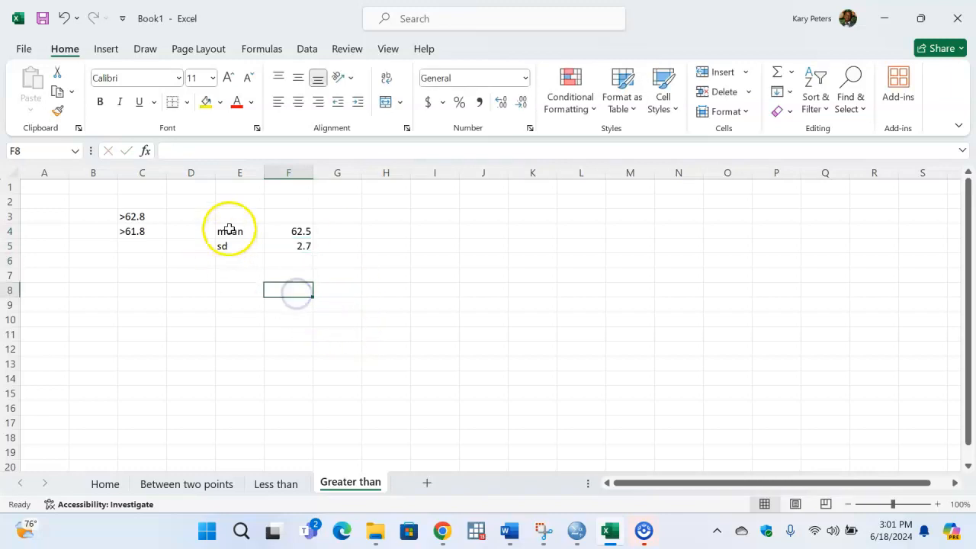
{"action": "left_click", "coordinate": [203, 288]}
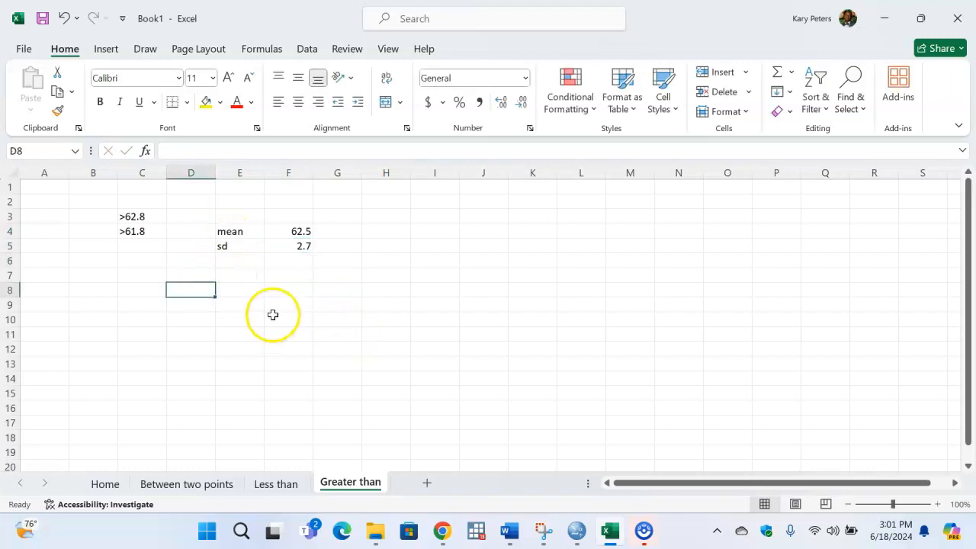
{"action": "left_click", "coordinate": [205, 274]}
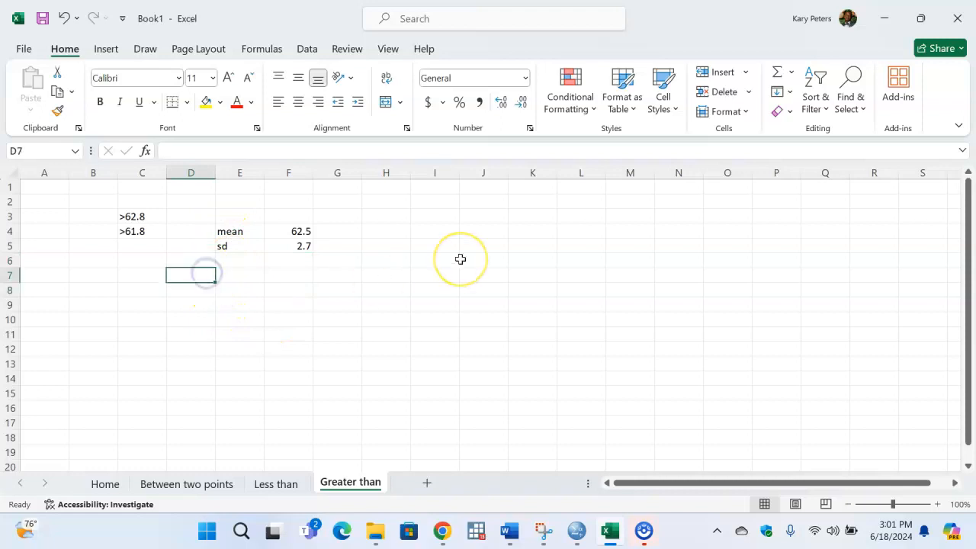
{"action": "type", "text": "1"}
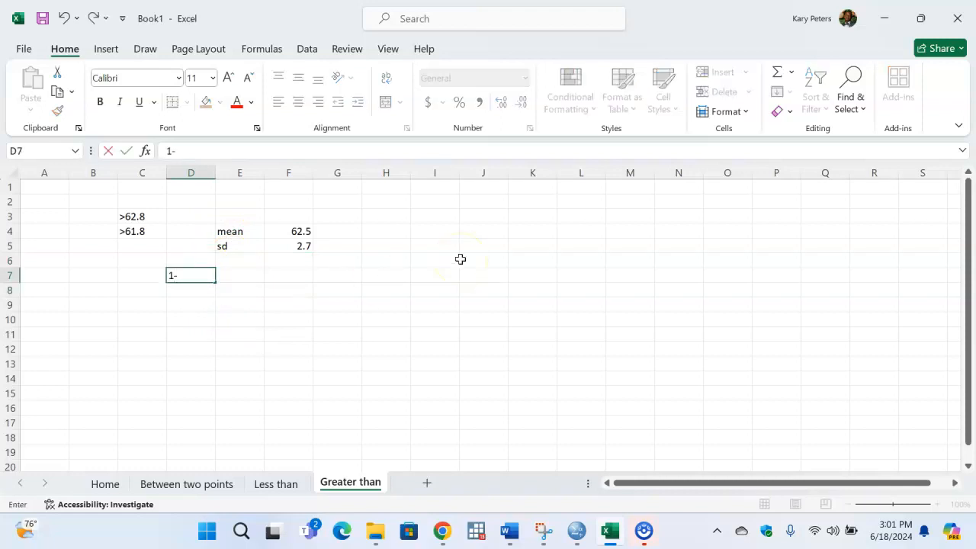
{"action": "type", "text": "-nomr"}
{"action": "key", "text": "Return"}
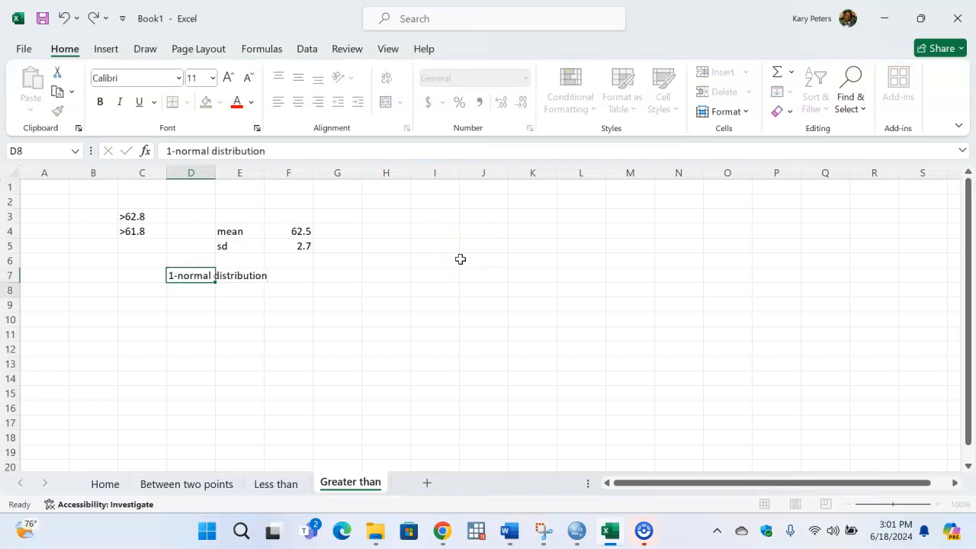
- Enter the label >62.8 in D11 for the first greater-than result
{"action": "left_click", "coordinate": [226, 337]}
{"action": "left_click", "coordinate": [201, 335]}
{"action": "type", "text": ">62.8"}
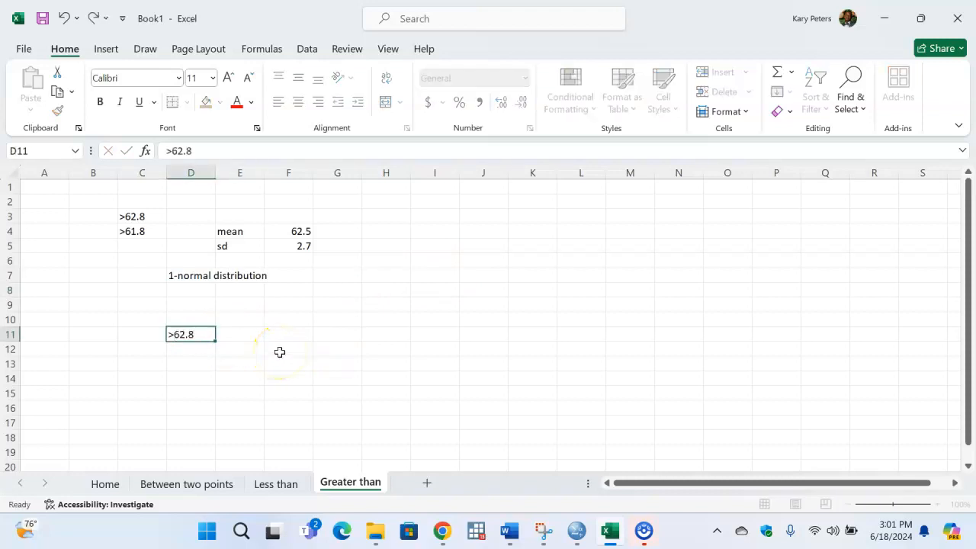
{"action": "key", "text": "Tab"}
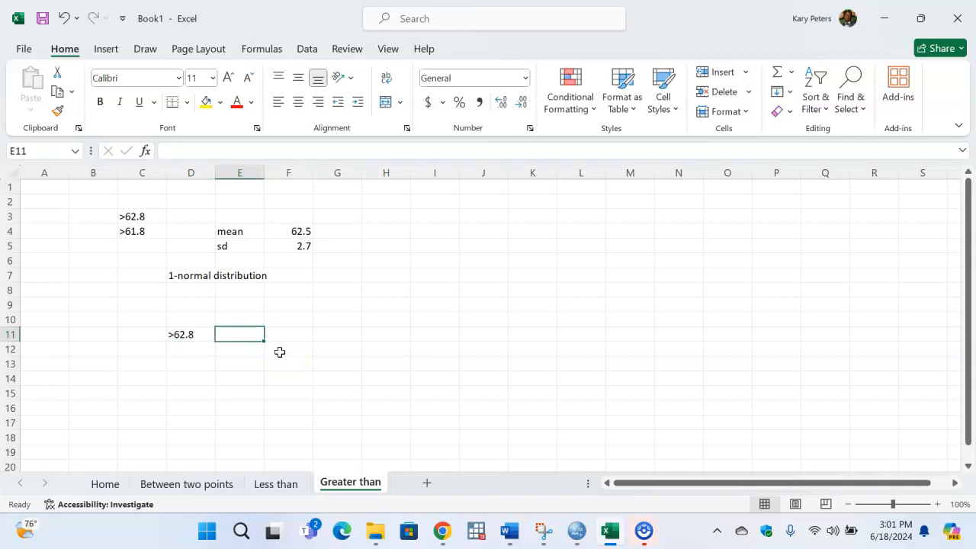
- Start a 1-NORM.DIST formula in E11 with 62.8 as the x argument
{"action": "type", "text": "=1-nom"}
{"action": "key", "text": "BackSpace"}
{"action": "type", "text": "r"}
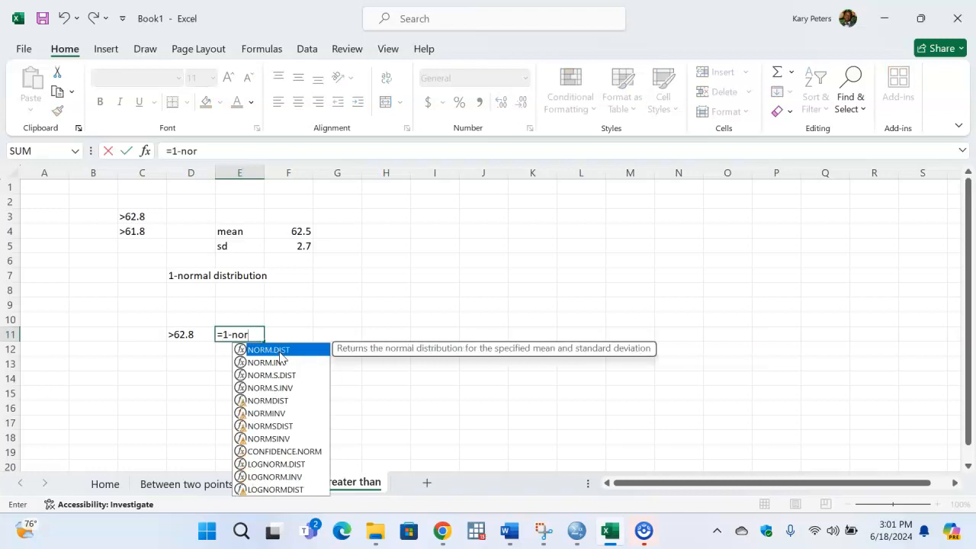
{"action": "double_click", "coordinate": [268, 349]}
{"action": "type", "text": "62.8,"}
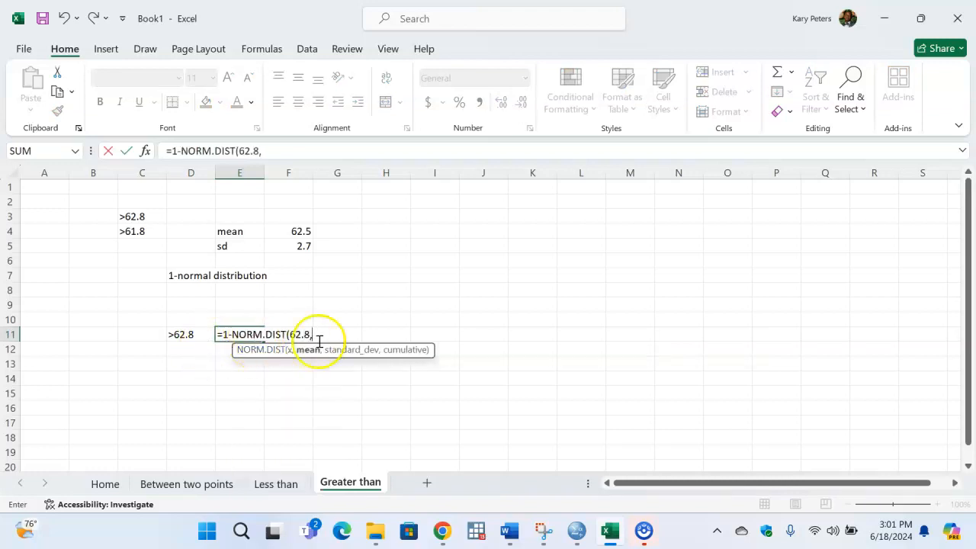
- Complete the E11 formula with F4 as the mean, F5 as the standard deviation and TRUE for cumulative
{"action": "left_click", "coordinate": [287, 229]}
{"action": "type", "text": ","}
{"action": "left_click", "coordinate": [298, 246]}
{"action": "type", "text": ","}
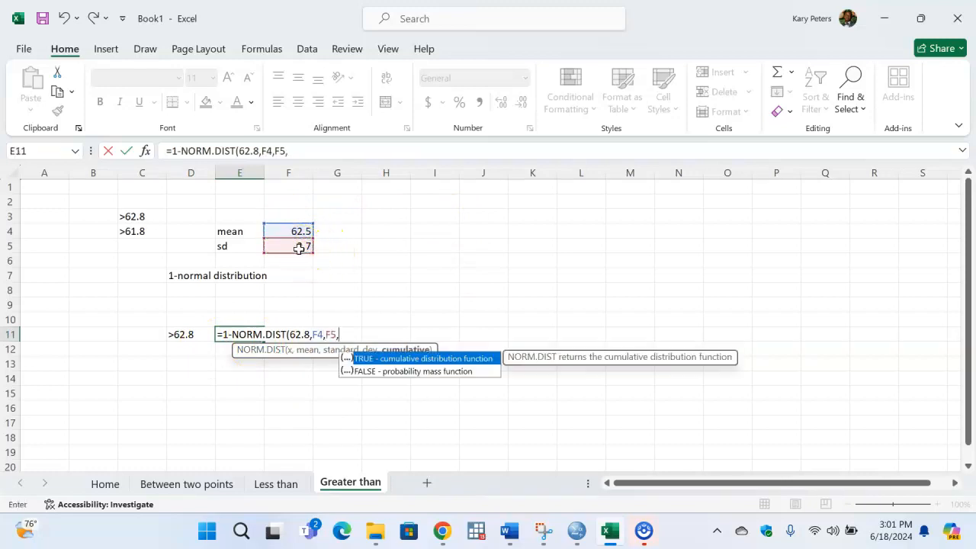
{"action": "key", "text": "Tab"}
{"action": "type", "text": ")"}
{"action": "key", "text": "Return"}
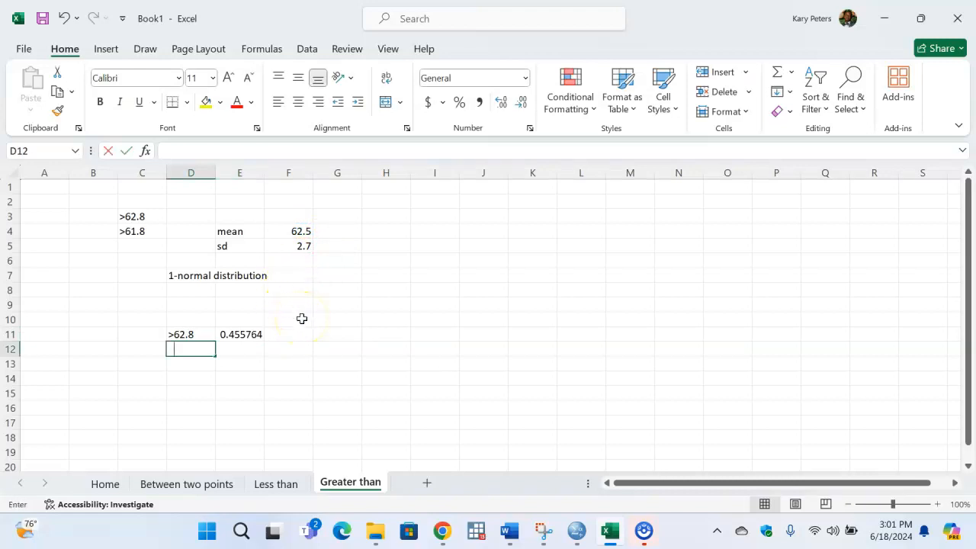
- Enter the label >61.8 in D12 and start a 1-NORM.DIST formula in E12 with 61.8 as the x argument
{"action": "type", "text": ">61.8"}
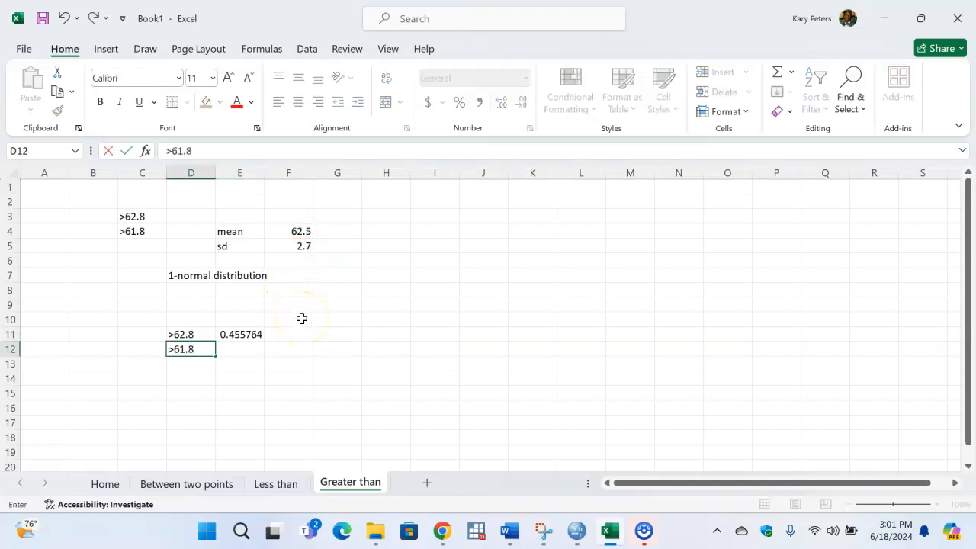
{"action": "key", "text": "Tab"}
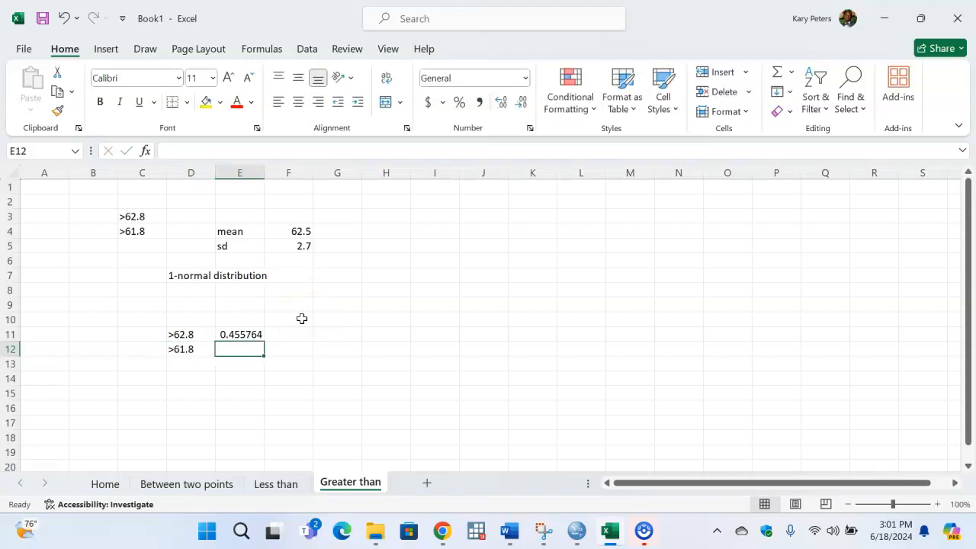
{"action": "type", "text": "=1-nor"}
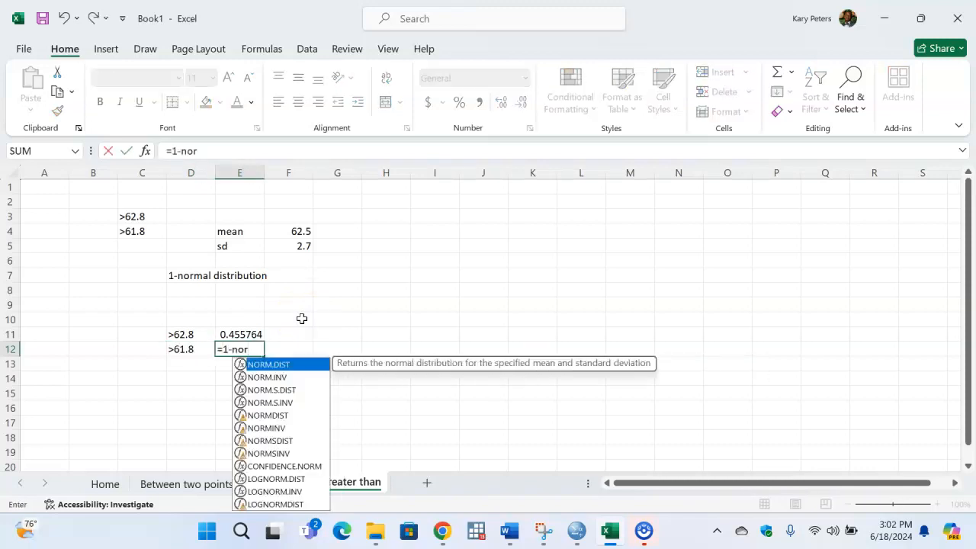
{"action": "key", "text": "Tab"}
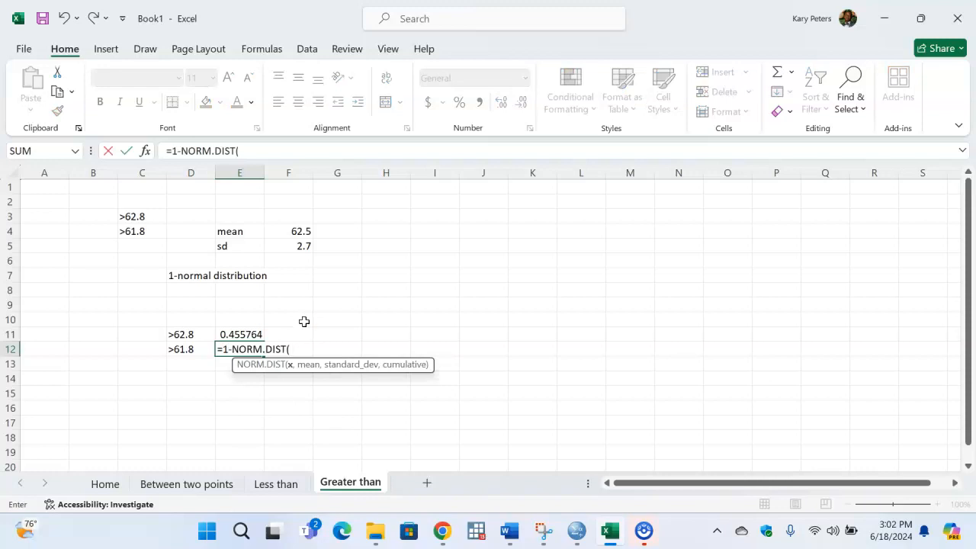
{"action": "type", "text": "61.8,"}
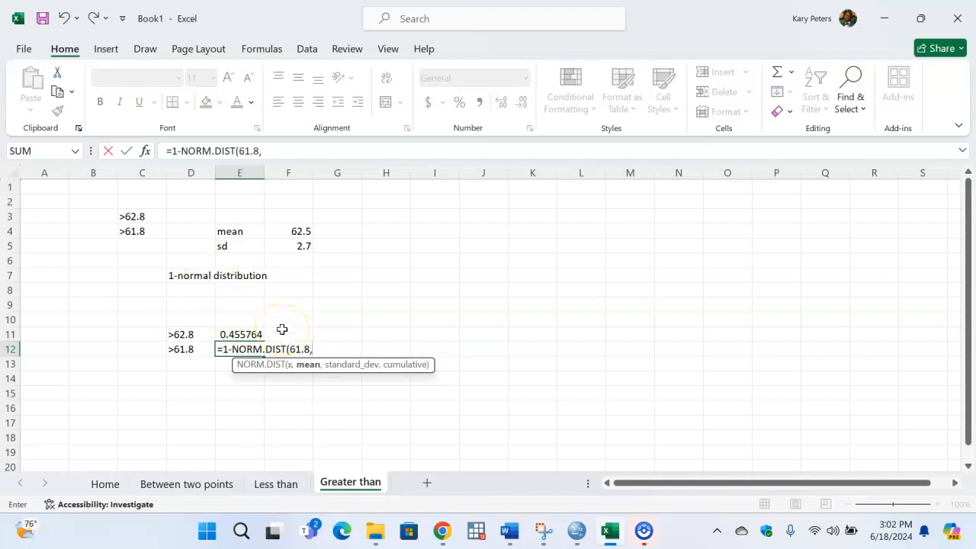
- Complete the E12 formula with F4 as the mean, F5 as the standard deviation and TRUE for cumulative
{"action": "left_click", "coordinate": [298, 230]}
{"action": "type", "text": ","}
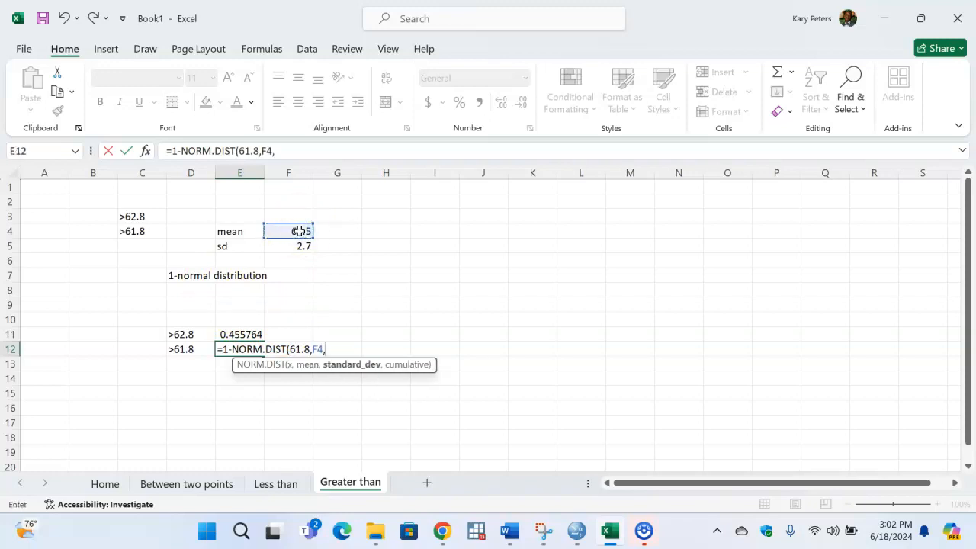
{"action": "left_click", "coordinate": [302, 246]}
{"action": "type", "text": ","}
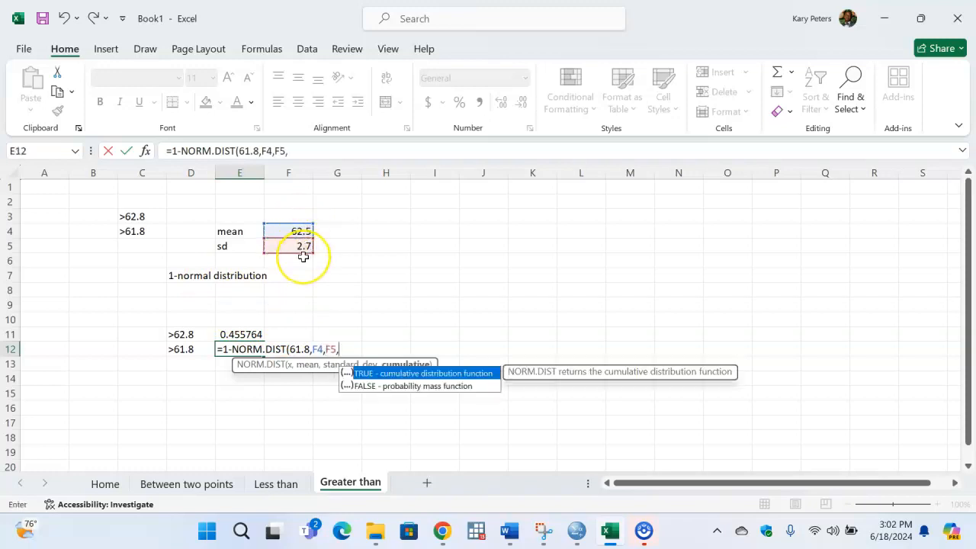
{"action": "key", "text": "Tab"}
{"action": "type", "text": ")"}
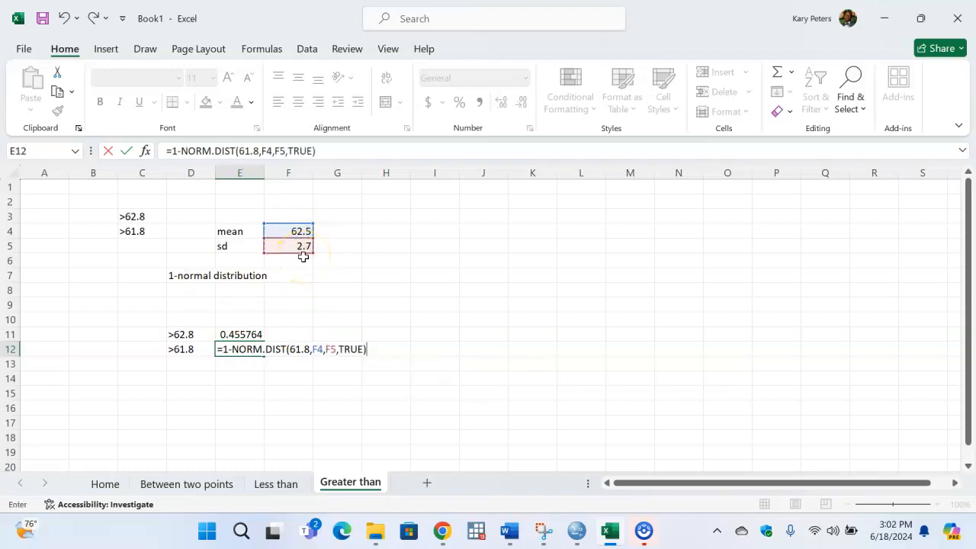
{"action": "key", "text": "Return"}
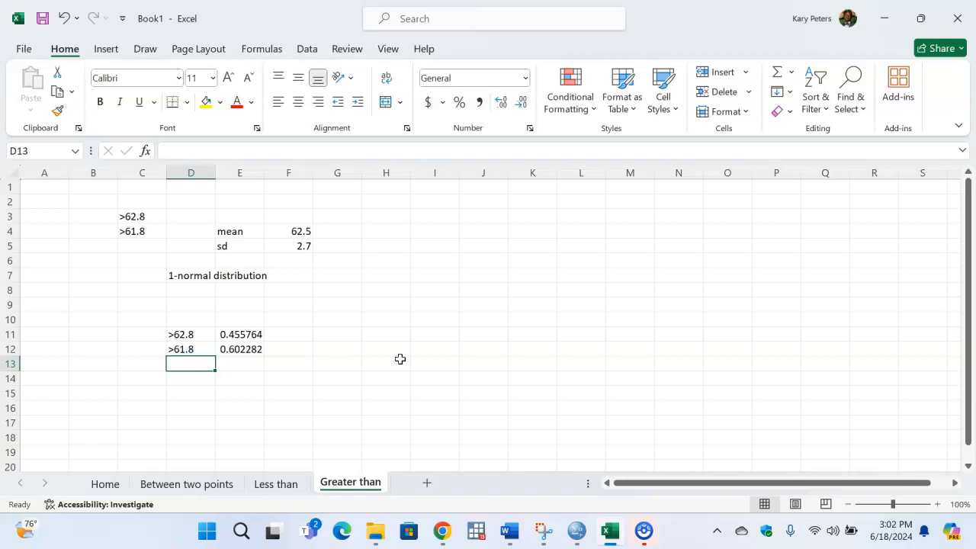
- Delete the empty rows 8 to 10 between the method note and the greater-than results
{"action": "left_click", "coordinate": [338, 306]}
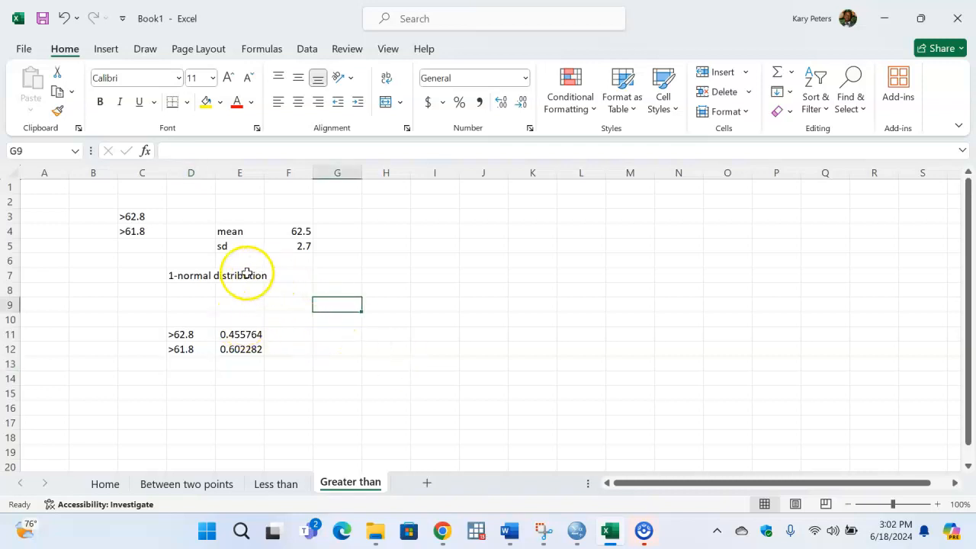
{"action": "left_click_drag", "start_coordinate": [4, 289], "coordinate": [12, 320]}
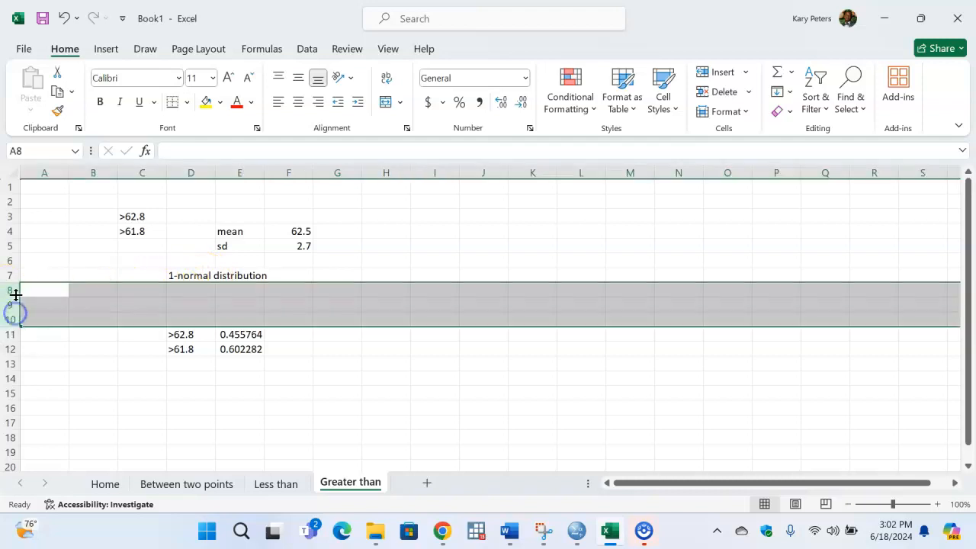
{"action": "key", "text": "ctrl+minus"}
{"action": "left_click", "coordinate": [305, 348]}
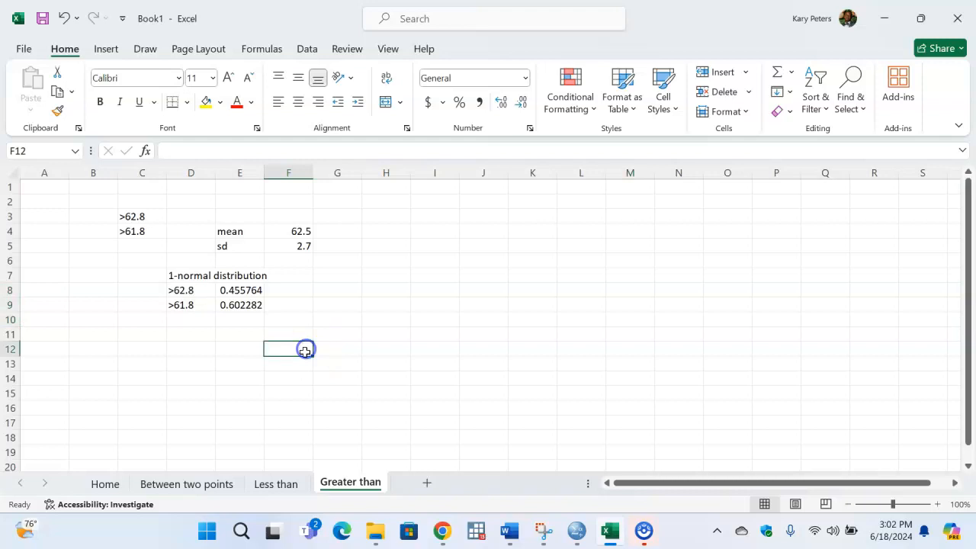
{"action": "left_click", "coordinate": [322, 304]}
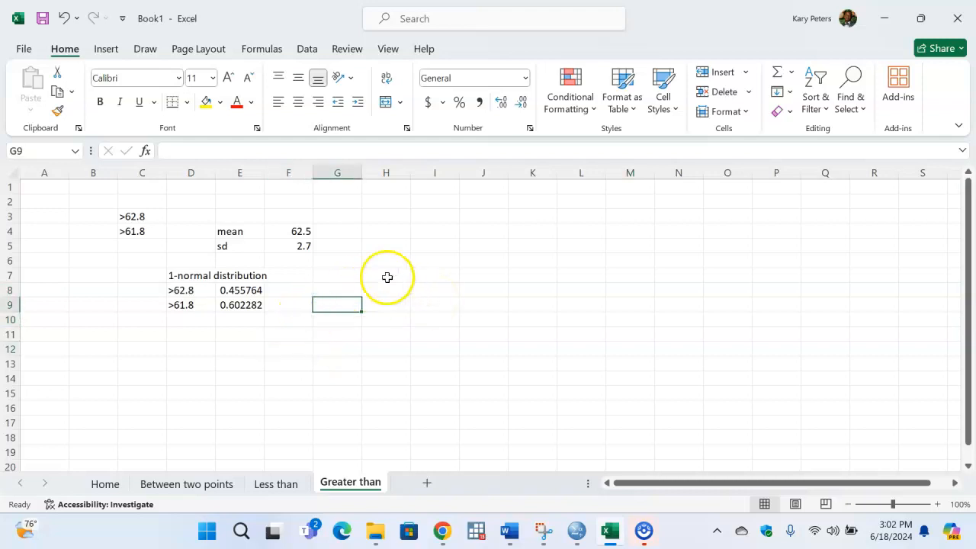
{"action": "left_click", "coordinate": [336, 273]}
{"action": "left_click", "coordinate": [335, 259]}
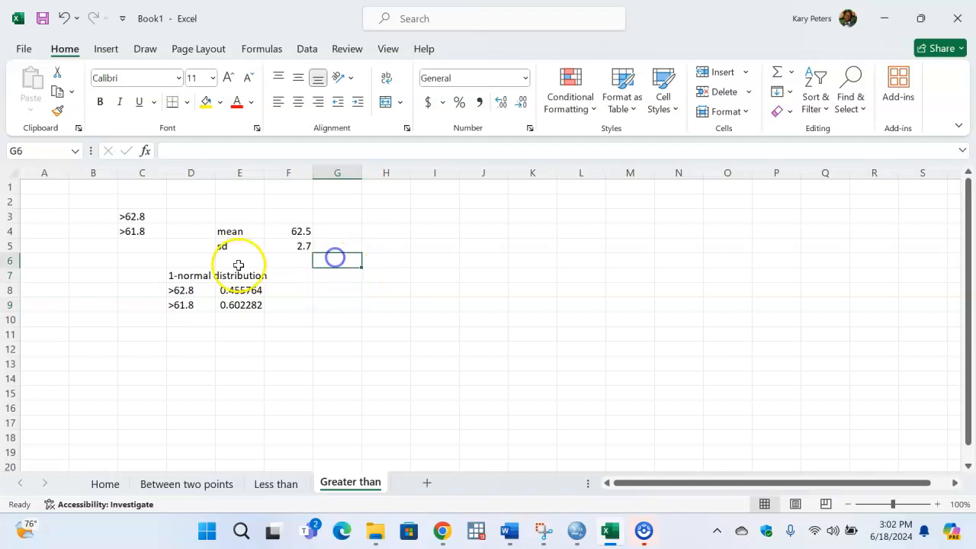